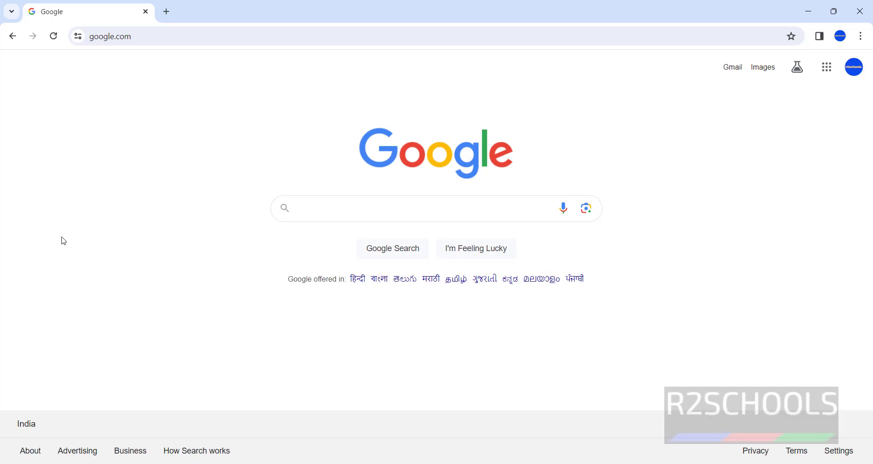
- Replace the Google homepage address with maltego.com and load the Maltego site
left_click(176, 37)
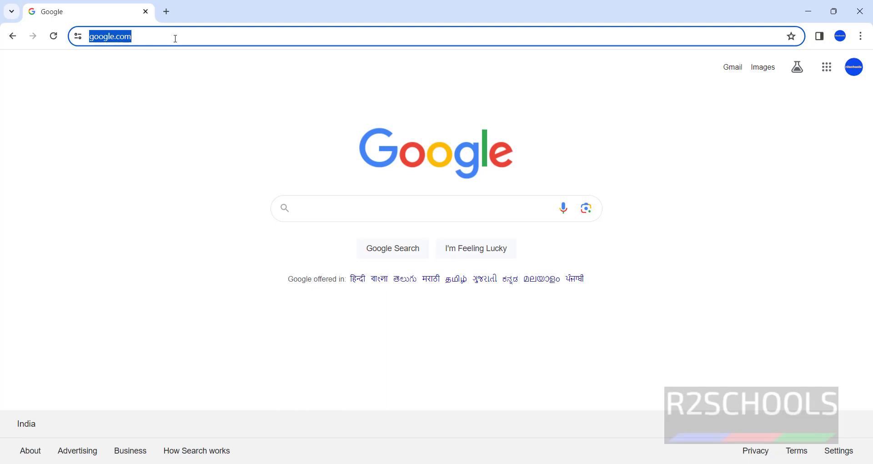
type("mat")
key("BackSpace")
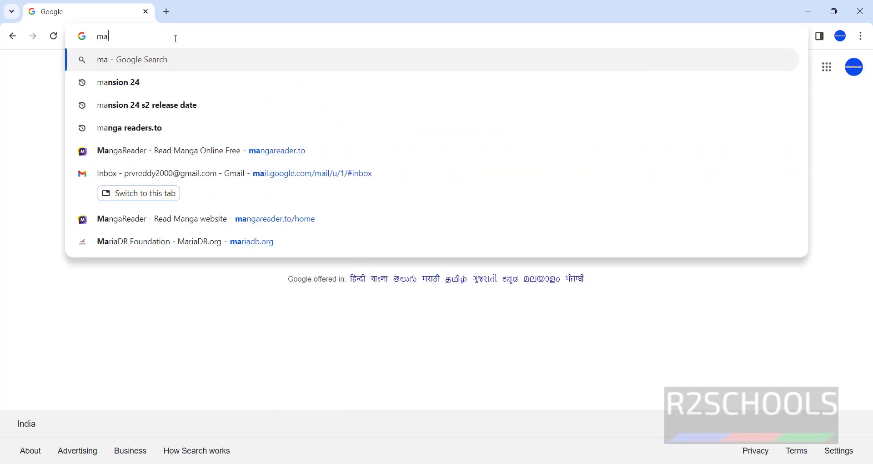
type("ltego.co")
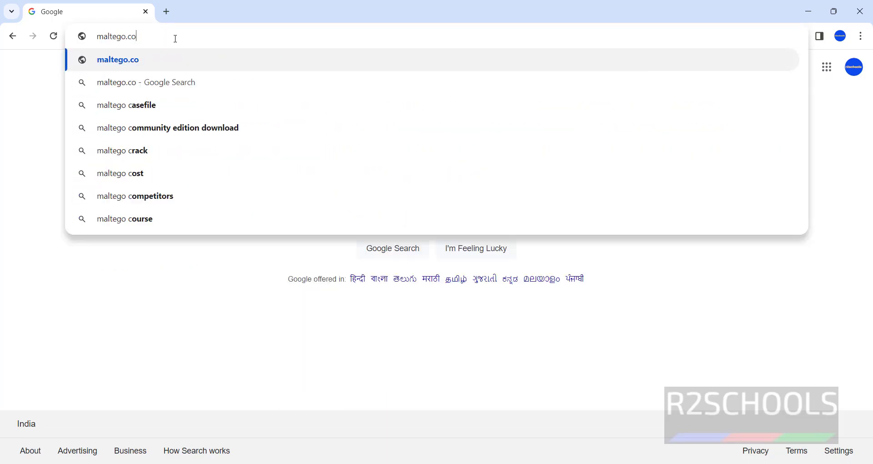
type("m")
key("Return")
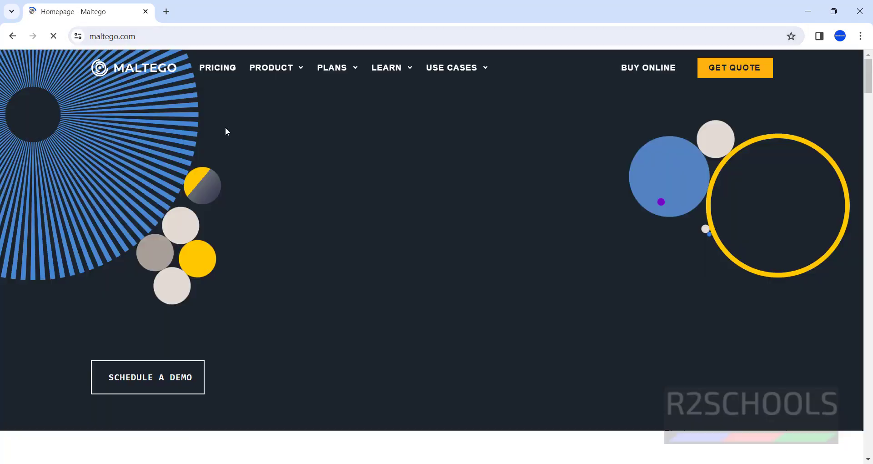
- Go to the DOWNLOAD MALTEGO page via the PRODUCT menu and accept the site's cookies
mouse_move(273, 103)
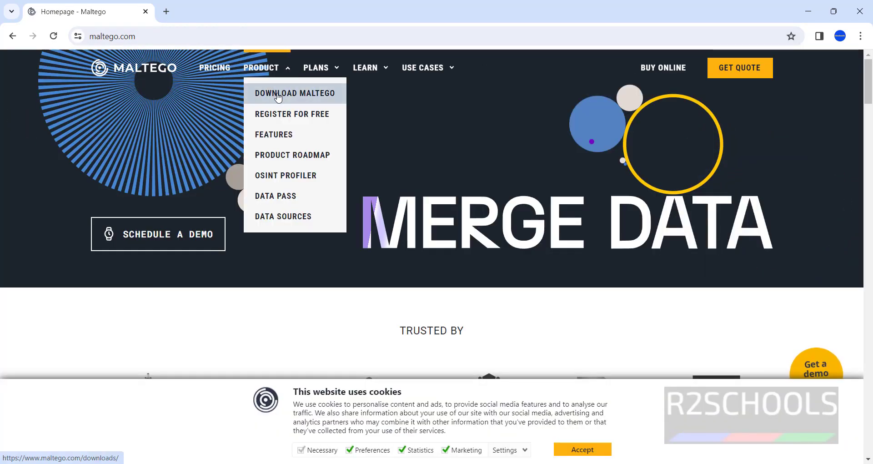
left_click(278, 95)
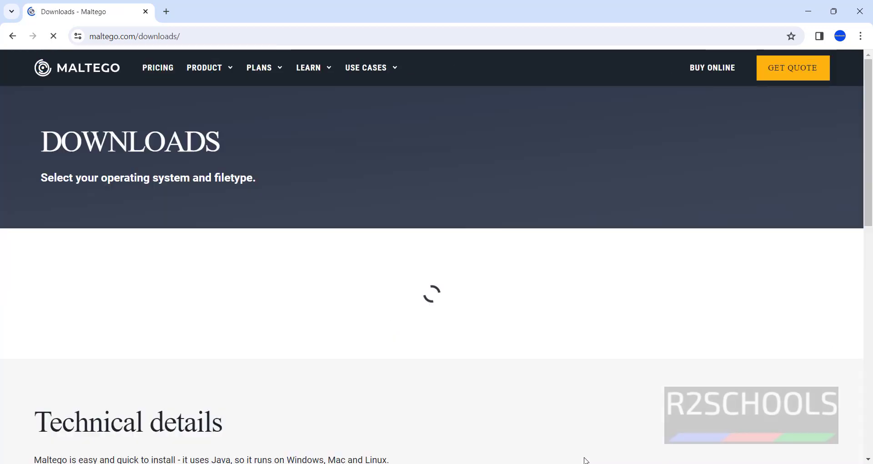
left_click(579, 451)
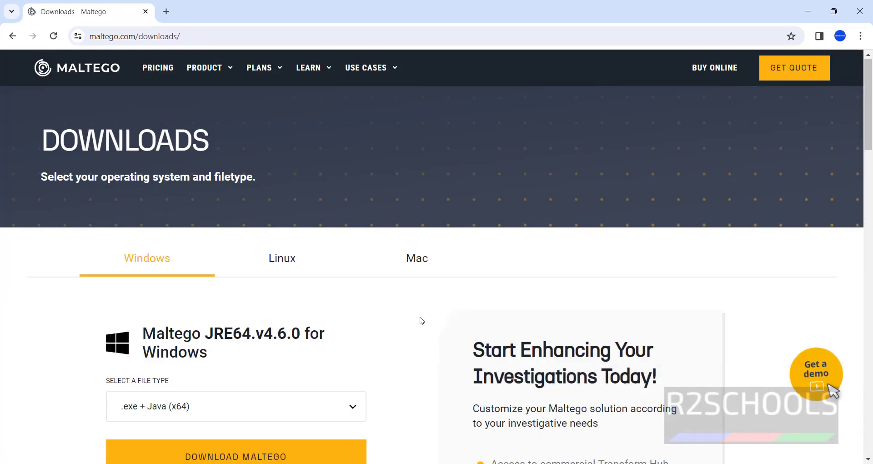
- Scroll to the Windows installer and check its file type stays .exe + Java (x64)
scroll(412, 313, "down", 2)
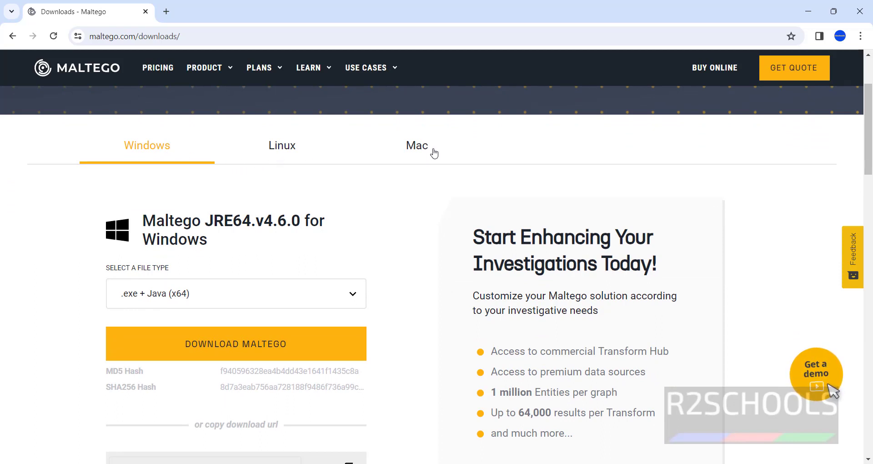
scroll(411, 256, "down", 1)
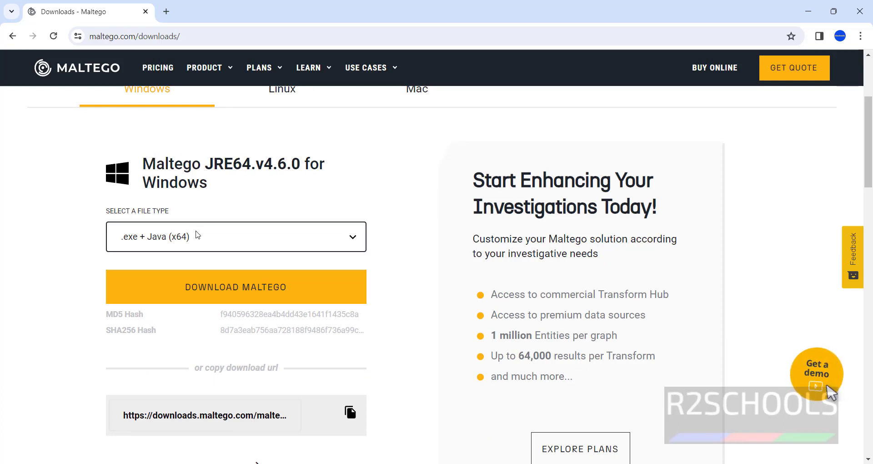
left_click(199, 235)
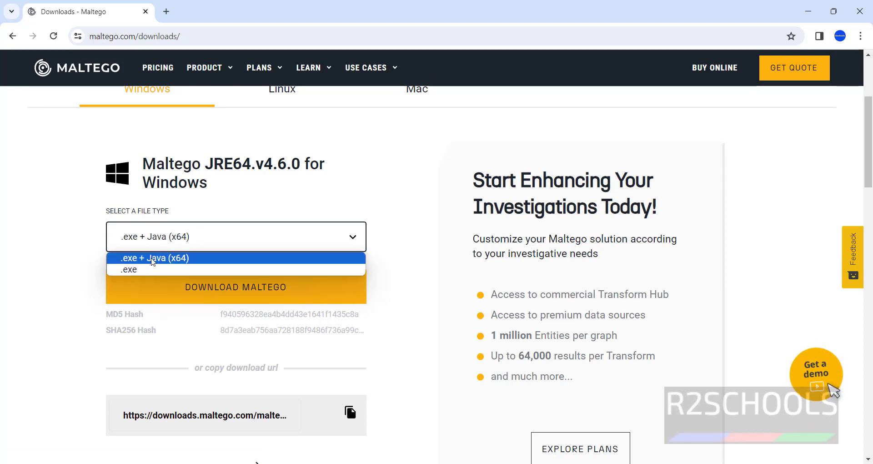
left_click(54, 268)
scroll(62, 289, "down", 10)
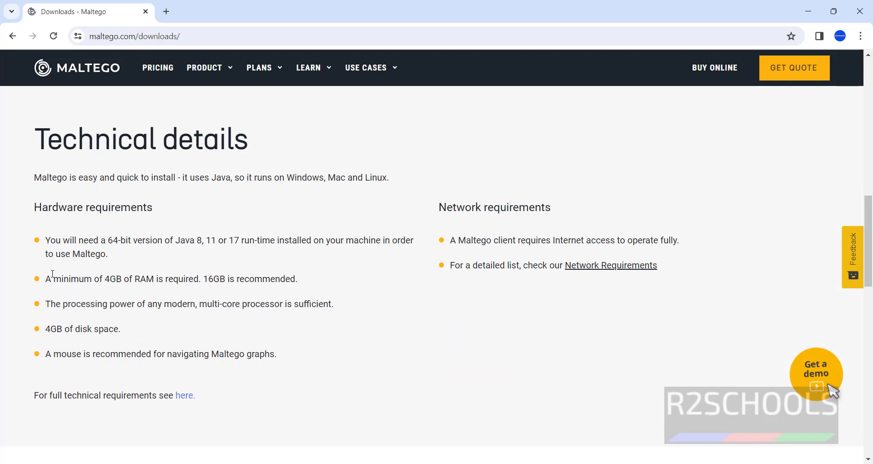
left_click_drag(35, 208, 166, 206)
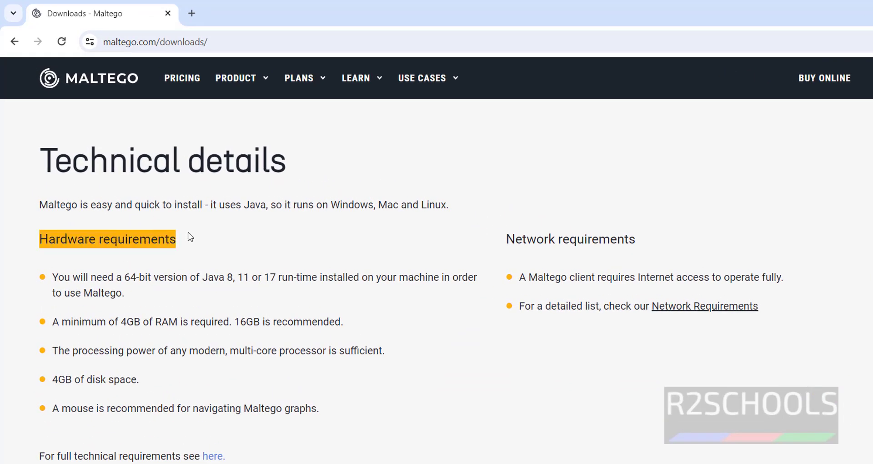
left_click(87, 282)
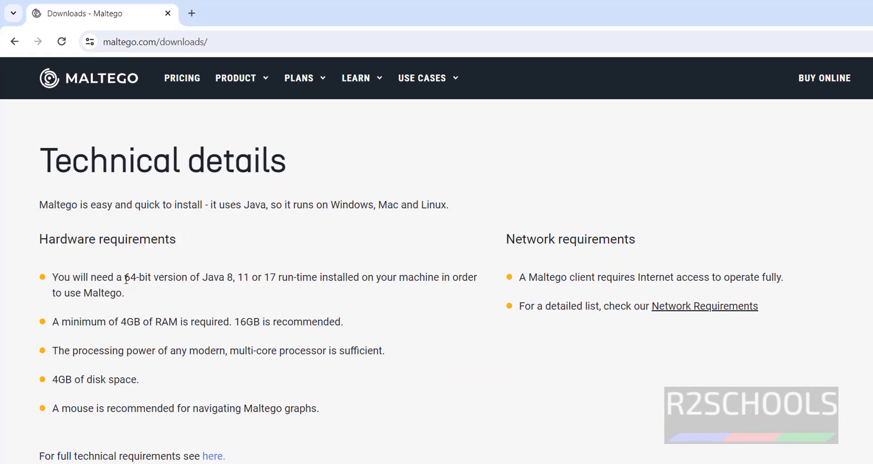
left_click_drag(107, 278, 277, 278)
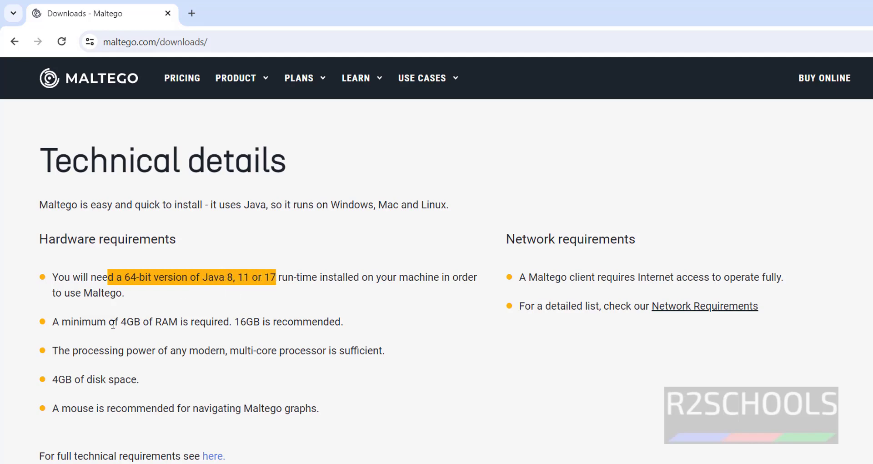
left_click_drag(63, 322, 372, 323)
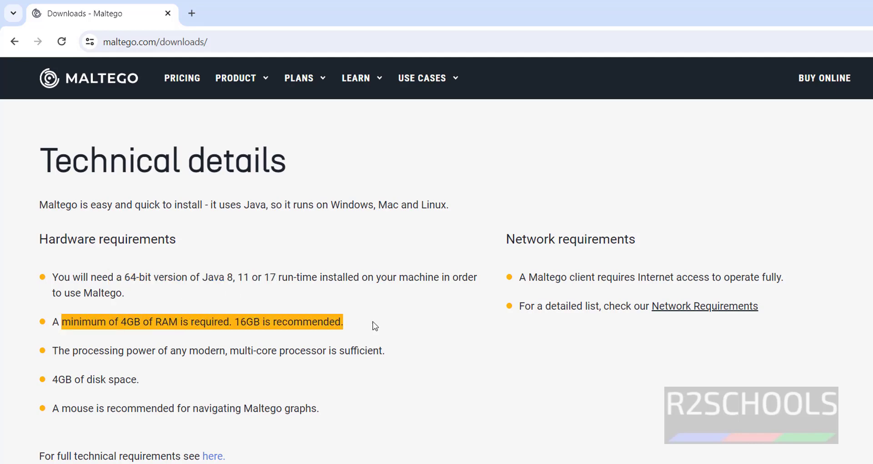
left_click_drag(77, 348, 218, 362)
left_click(218, 363)
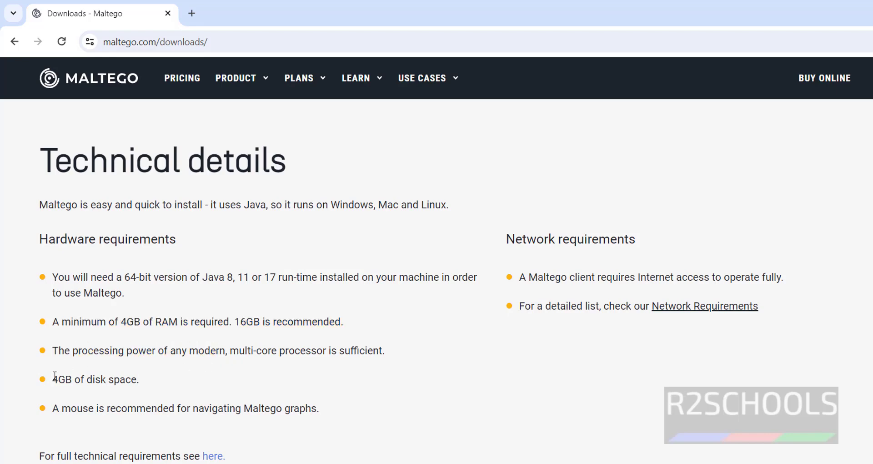
left_click_drag(53, 377, 169, 377)
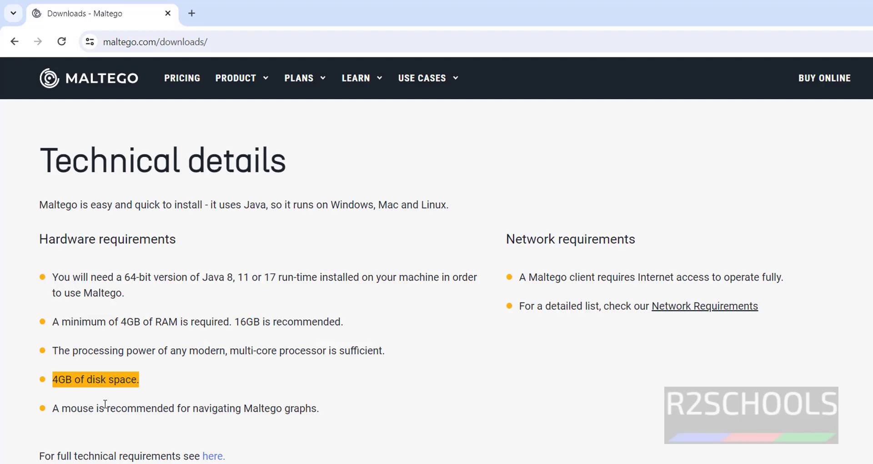
left_click_drag(93, 408, 363, 396)
- Return to the Windows installer and reconfirm the .exe + Java (x64) file type
left_click(388, 395)
scroll(315, 386, "up", 10)
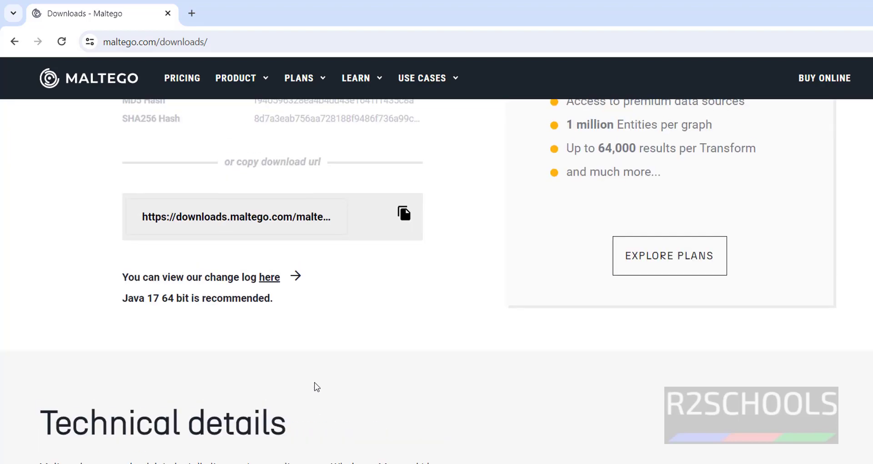
scroll(311, 380, "up", 4)
scroll(310, 379, "down", 4)
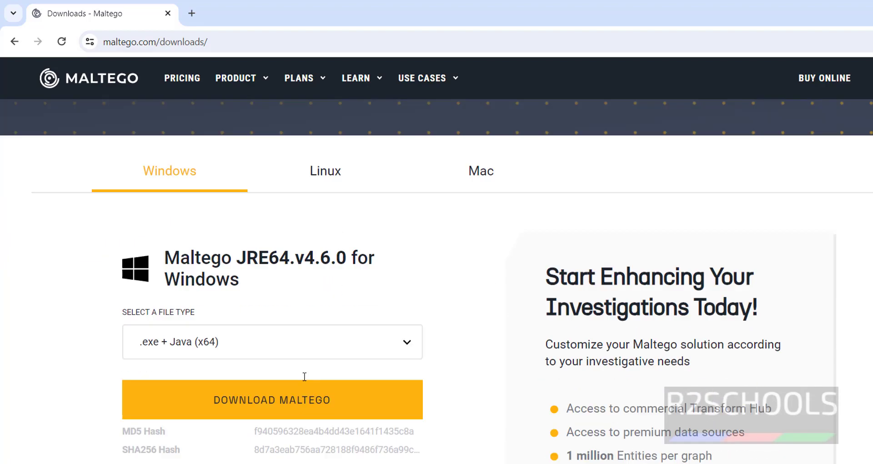
left_click(218, 280)
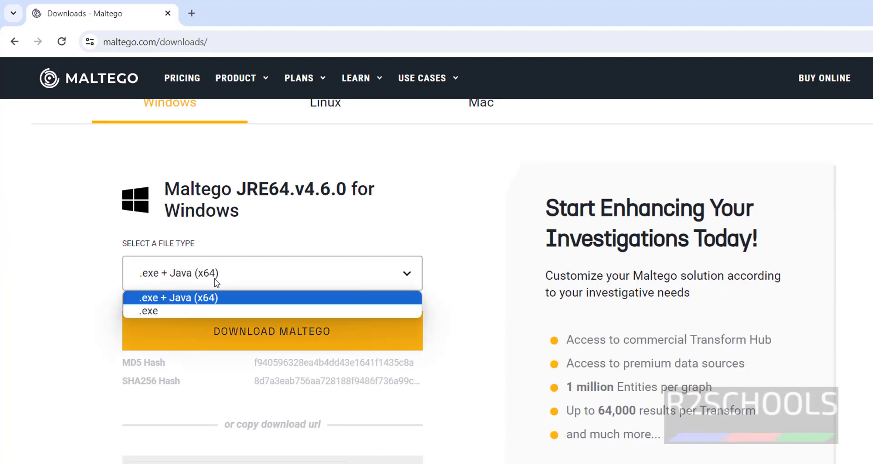
left_click(75, 302)
left_click(187, 279)
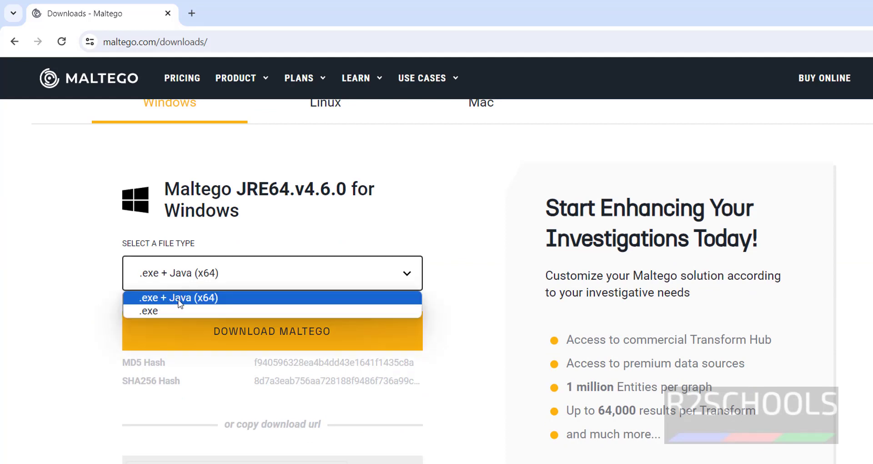
left_click(84, 313)
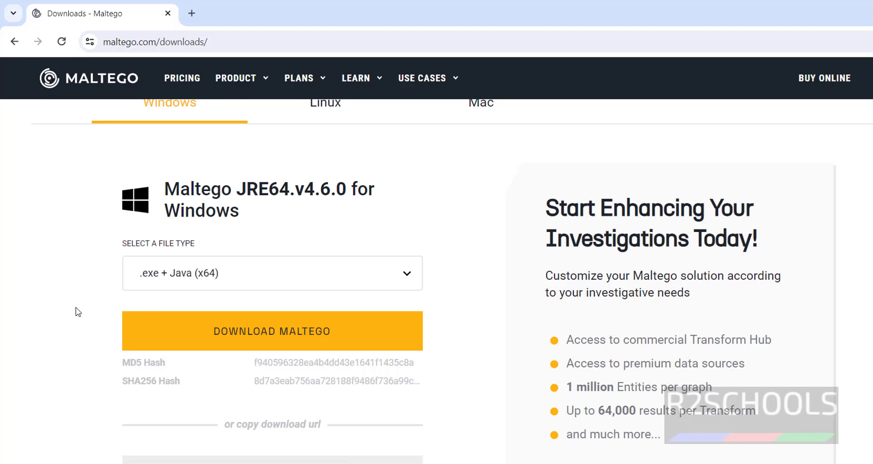
- Download the Windows Maltego 4.6.0 .exe + Java (x64) installer and show recent downloads
left_click(179, 279)
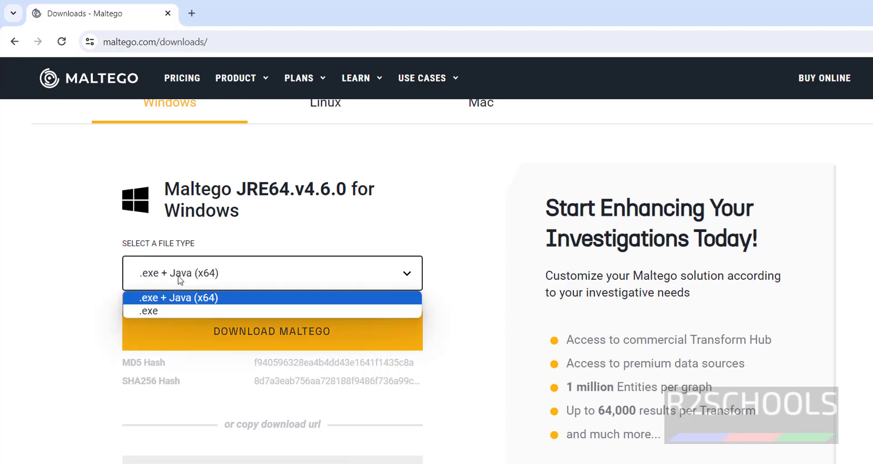
left_click(179, 279)
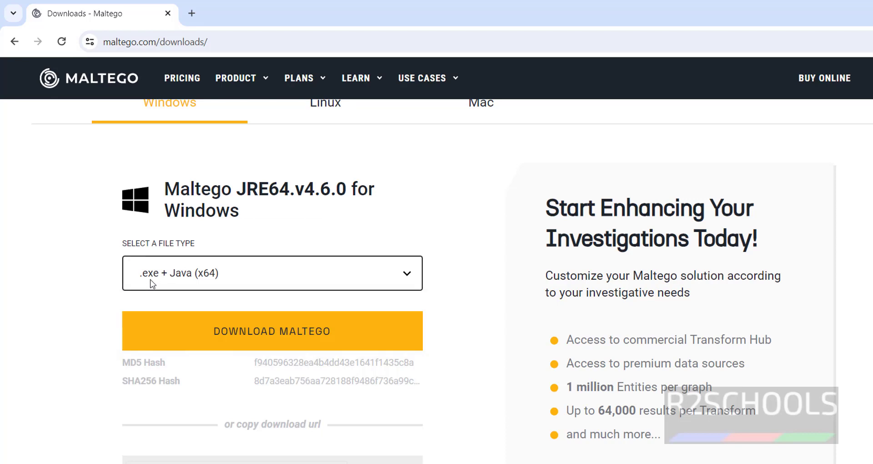
left_click(159, 329)
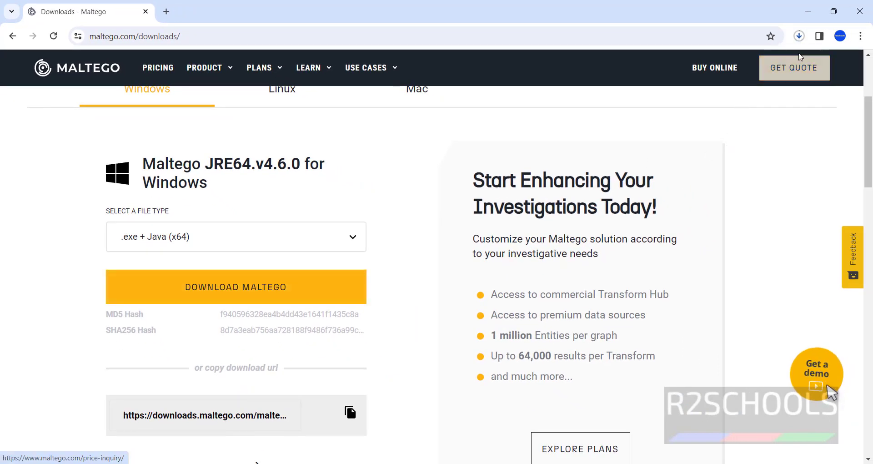
left_click(799, 36)
- Open Chrome's full download history and wait for MaltegoSetup.JRE64.v4.6.0.exe (183 MB) to finish
left_click(716, 123)
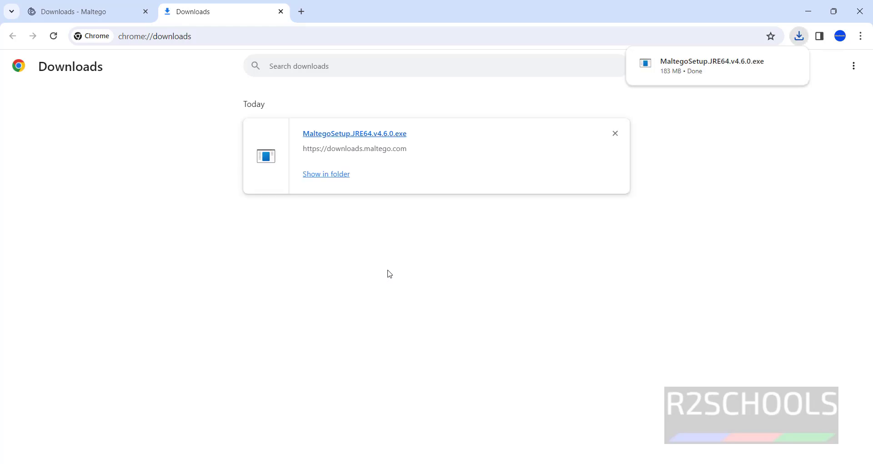
- Run MaltegoSetup.JRE64.v4.6.0.exe, accept Java 17, and install the JRE with JAVA_HOME set locally
left_click(360, 142)
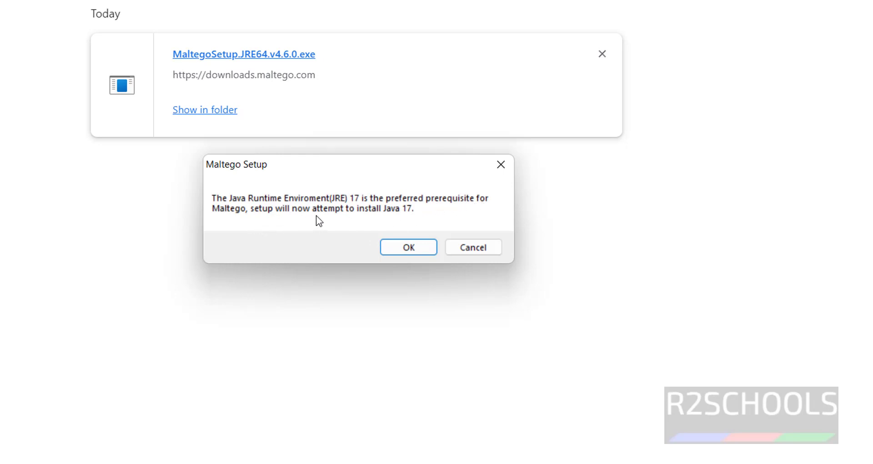
left_click(394, 244)
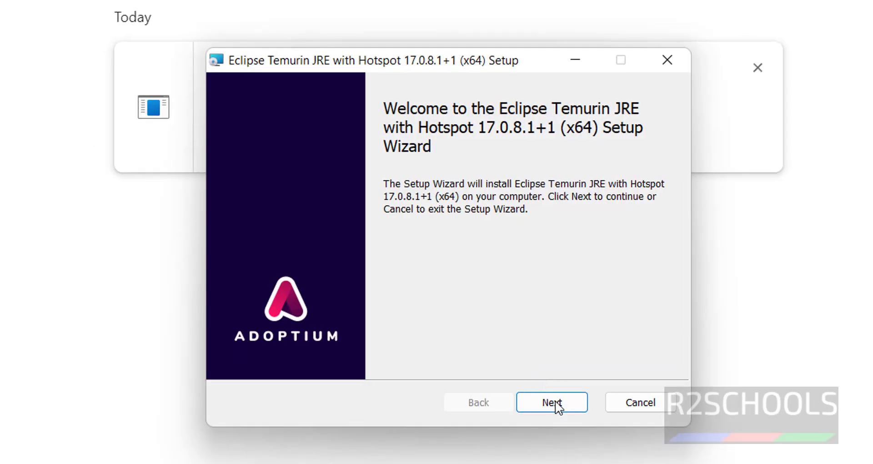
left_click(556, 406)
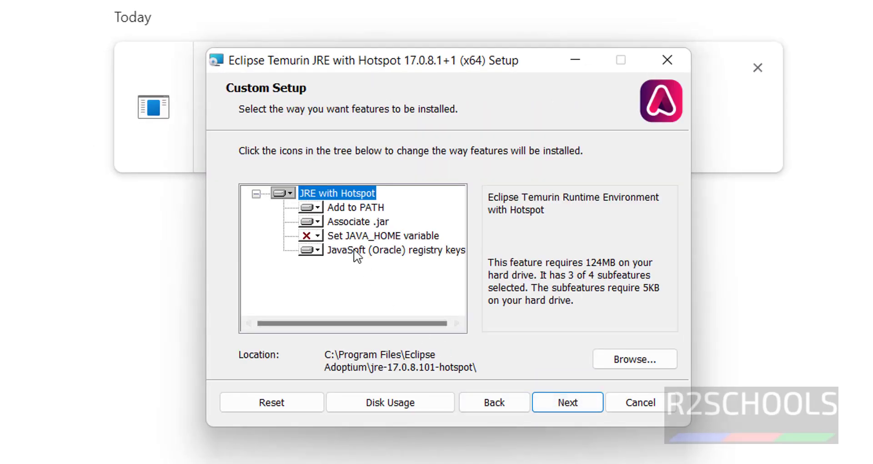
left_click(313, 236)
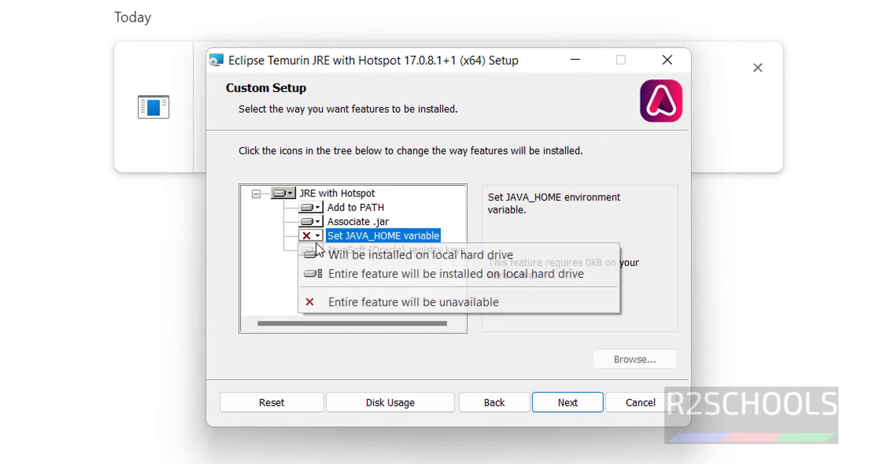
left_click(329, 254)
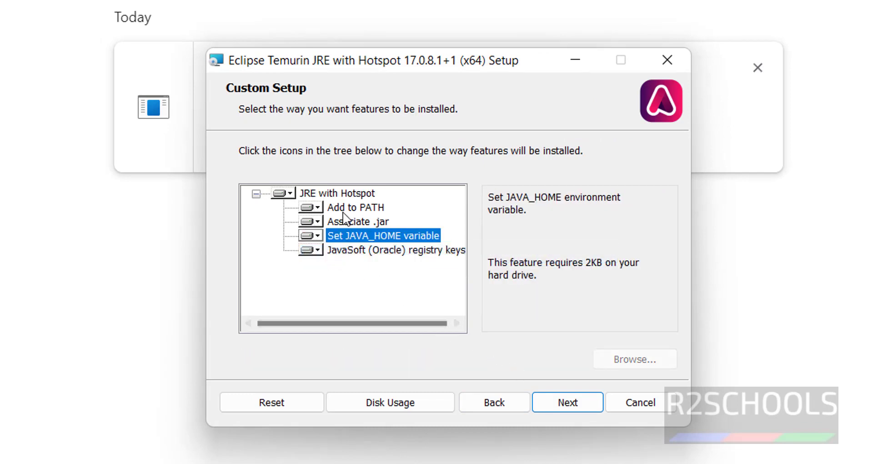
left_click(578, 415)
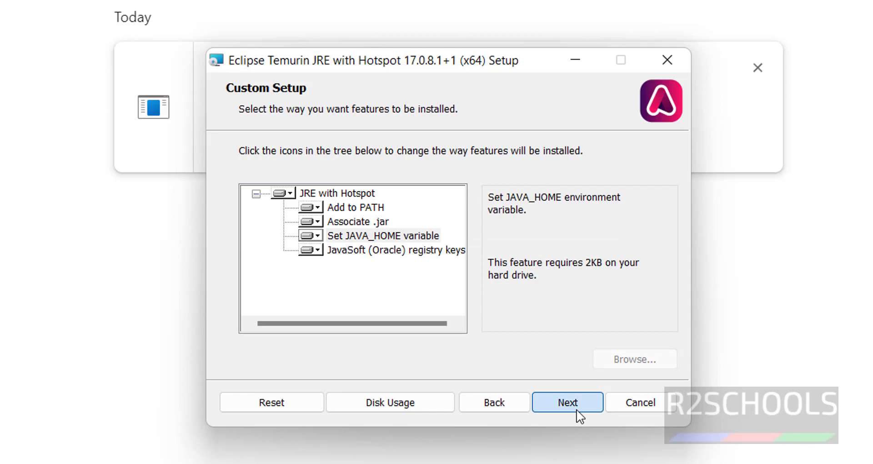
left_click(570, 407)
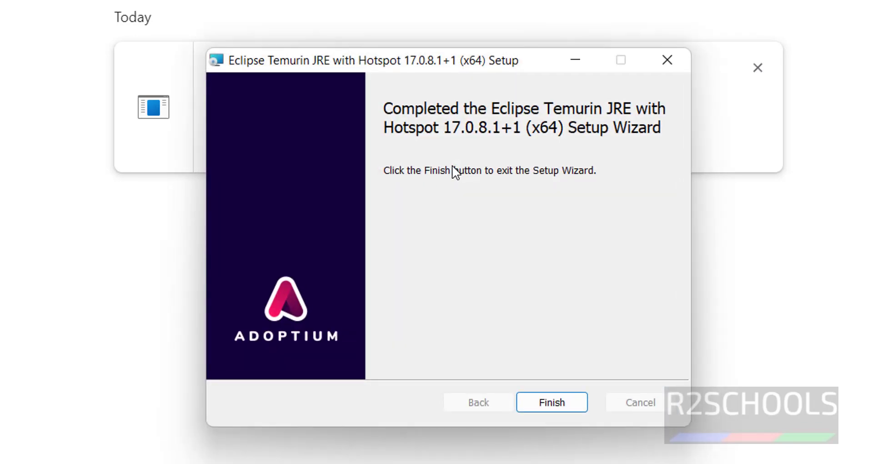
- Finish the completed Eclipse Temurin JRE 17.0.8.1+1 (x64) setup wizard
left_click(540, 404)
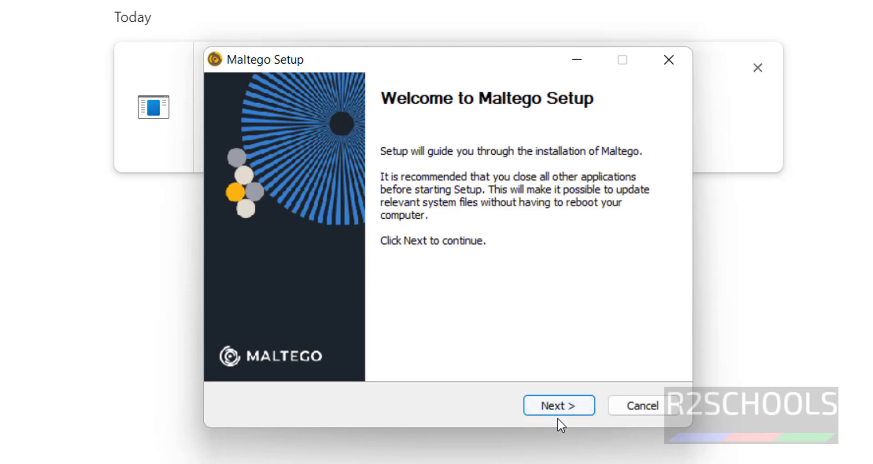
- Install Maltego for anyone, keeping the default destination folder
left_click(552, 404)
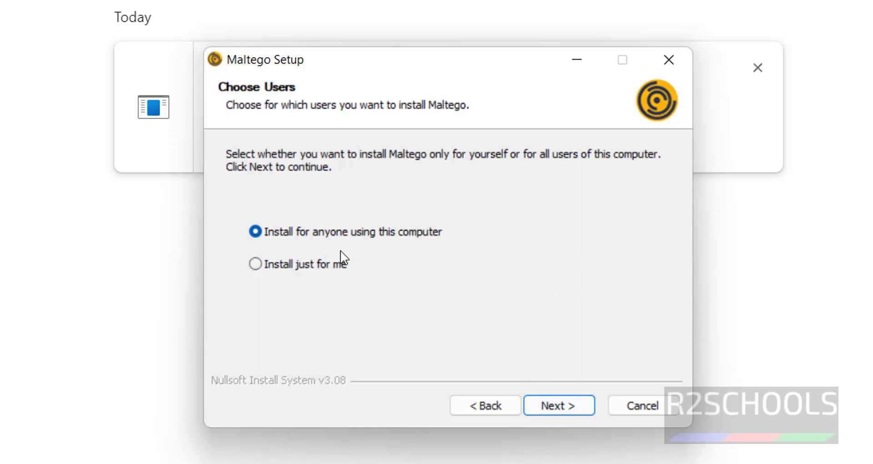
left_click(544, 409)
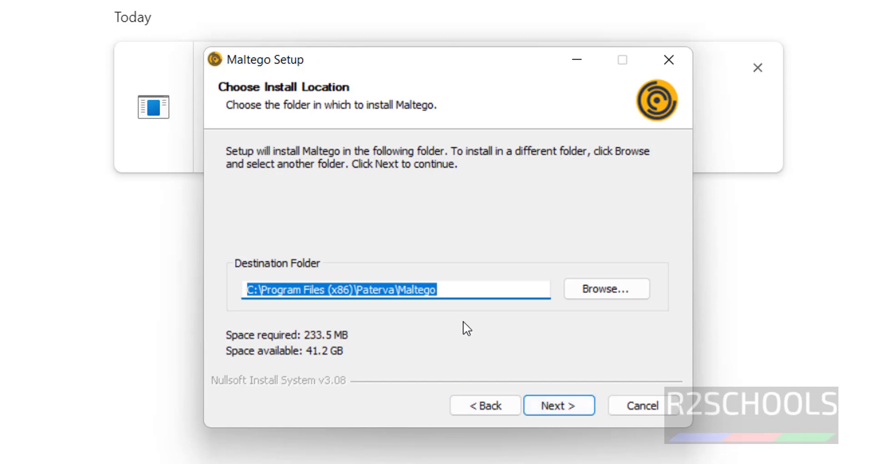
left_click(485, 294)
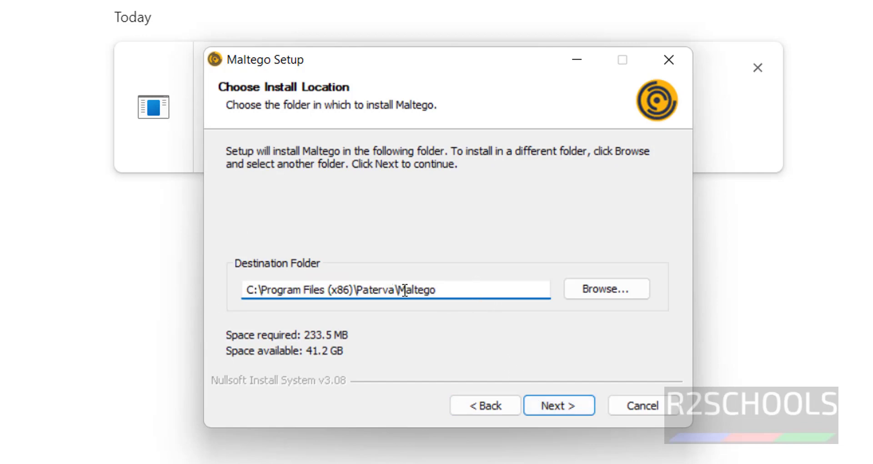
key("ctrl+a")
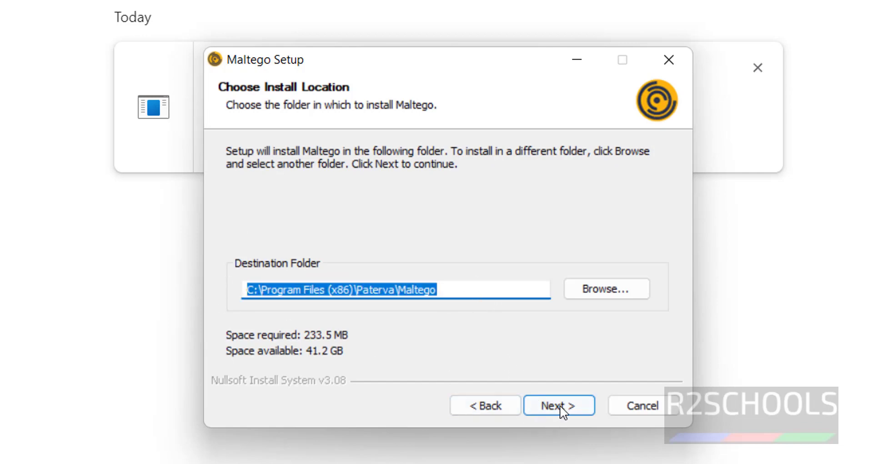
left_click(561, 405)
left_click(496, 408)
- Keep the Paterva\Maltego Start Menu folder and start the Maltego installation
left_click(555, 406)
left_click(372, 197)
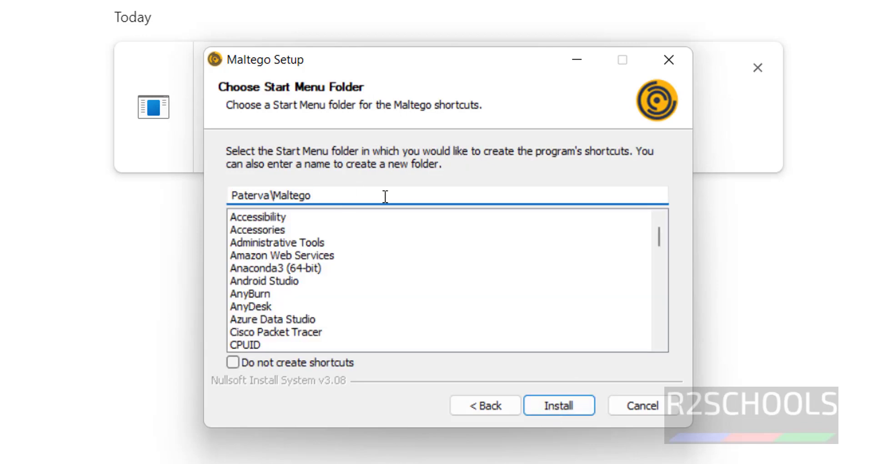
left_click_drag(310, 195, 226, 190)
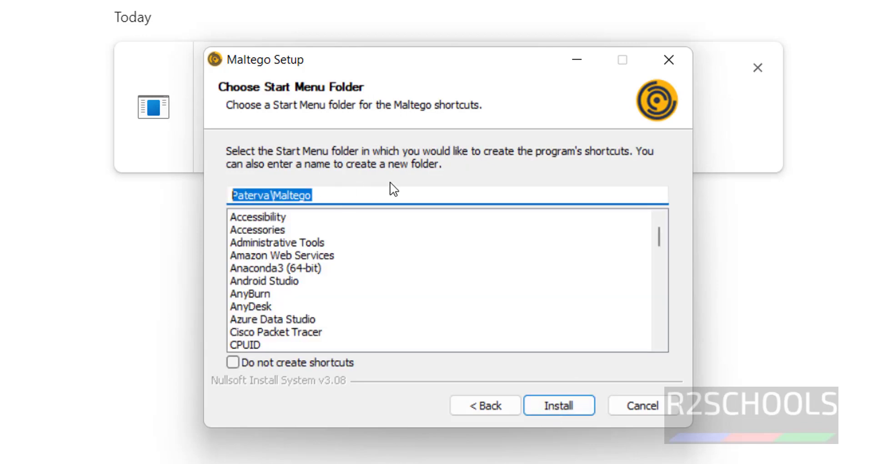
left_click(553, 404)
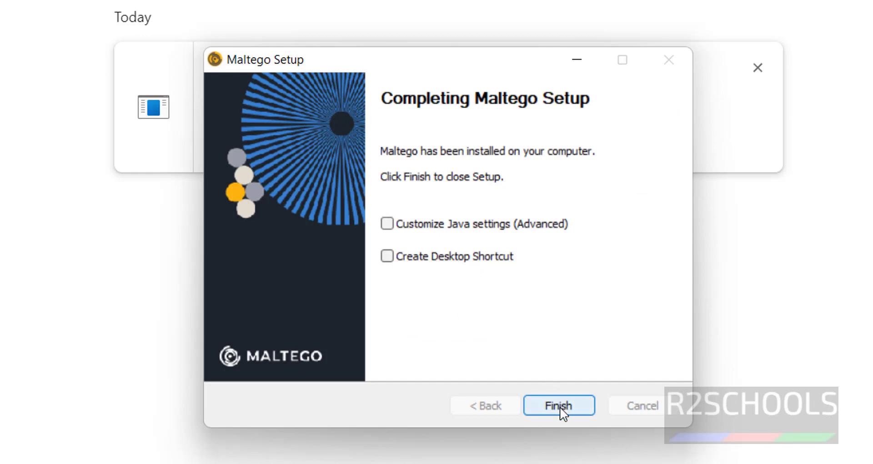
- Enable 'Create Desktop Shortcut' and close the completed Maltego Setup
left_click(474, 263)
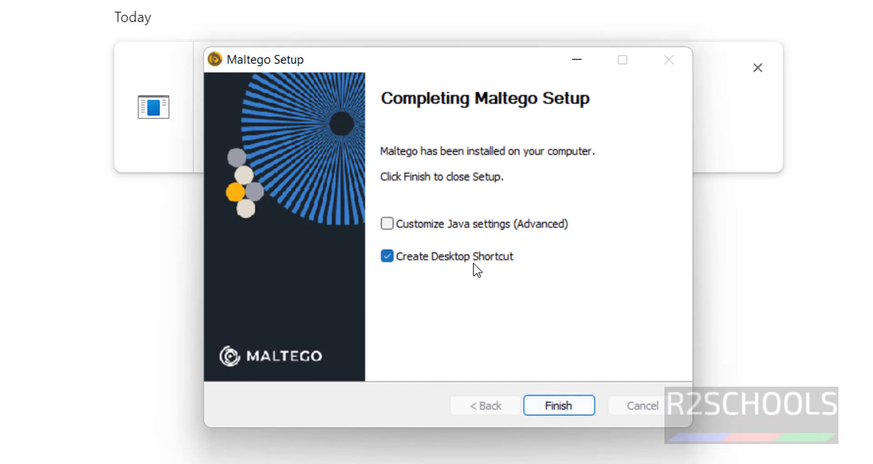
left_click(564, 412)
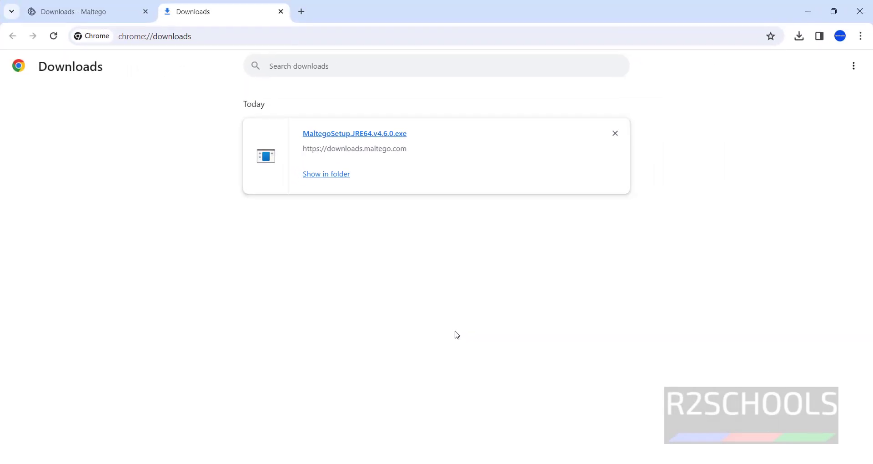
- Start Maltego from the Paterva folder in the Start menu's All apps list
key("super")
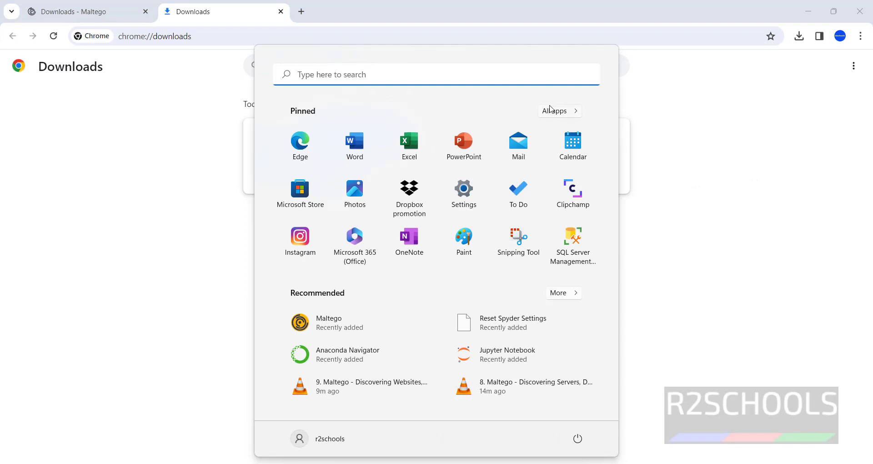
left_click(569, 114)
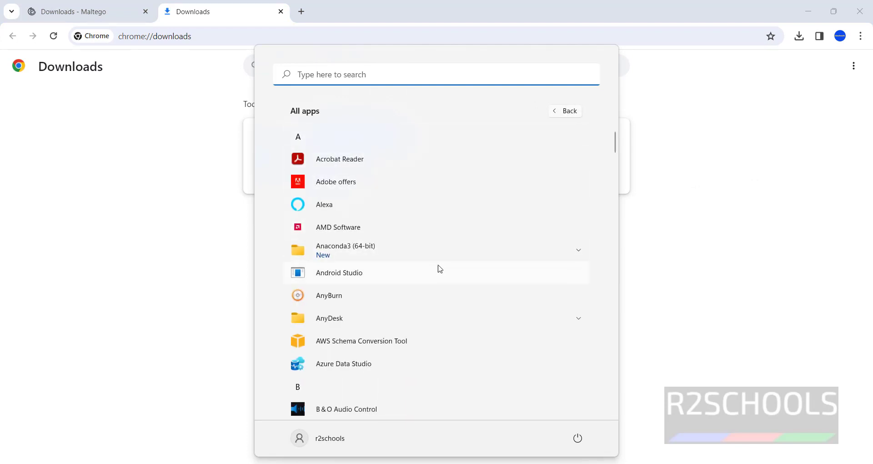
scroll(444, 270, "down", 3)
scroll(448, 274, "down", 15)
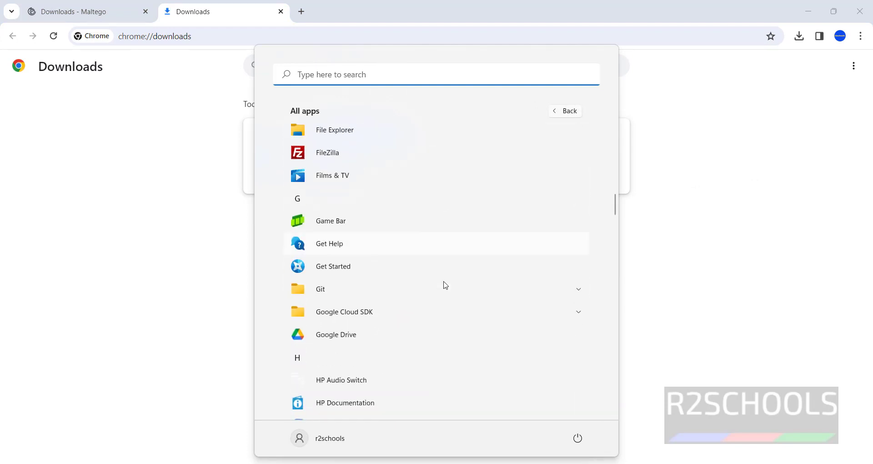
scroll(451, 202, "up", 1)
scroll(443, 236, "down", 10)
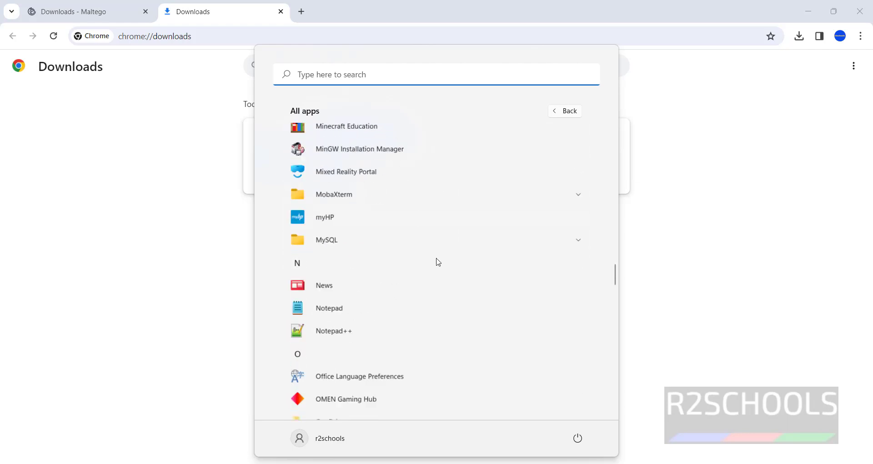
scroll(438, 263, "down", 4)
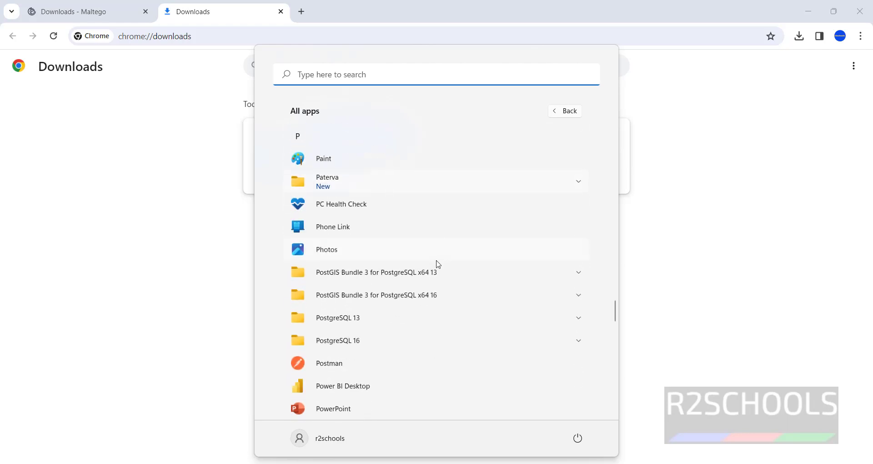
left_click(581, 187)
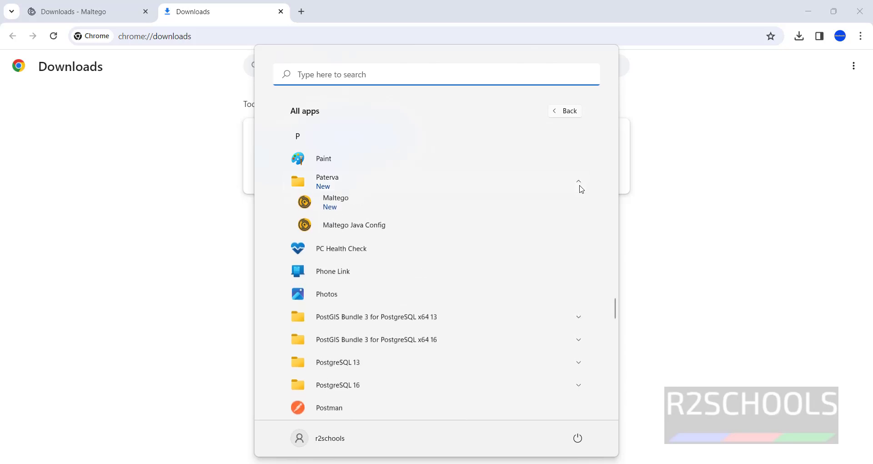
left_click(376, 208)
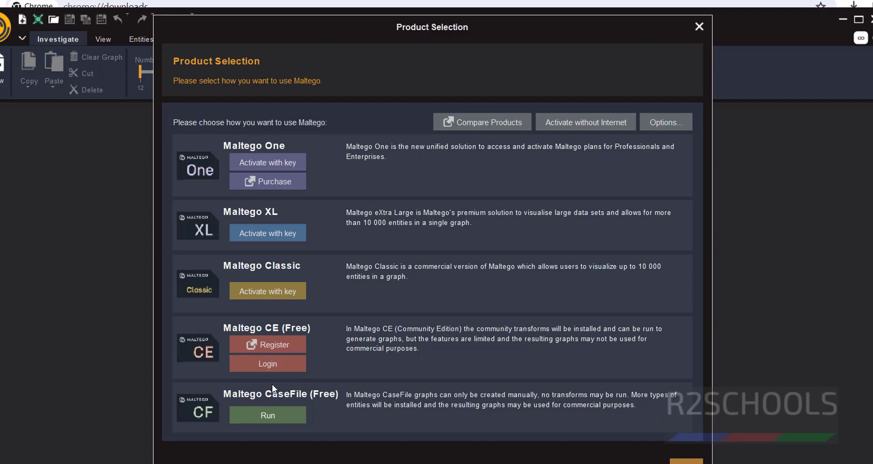
- Open the Maltego CE (Free) registration page and scroll to the Create Maltego ID form
left_click(284, 347)
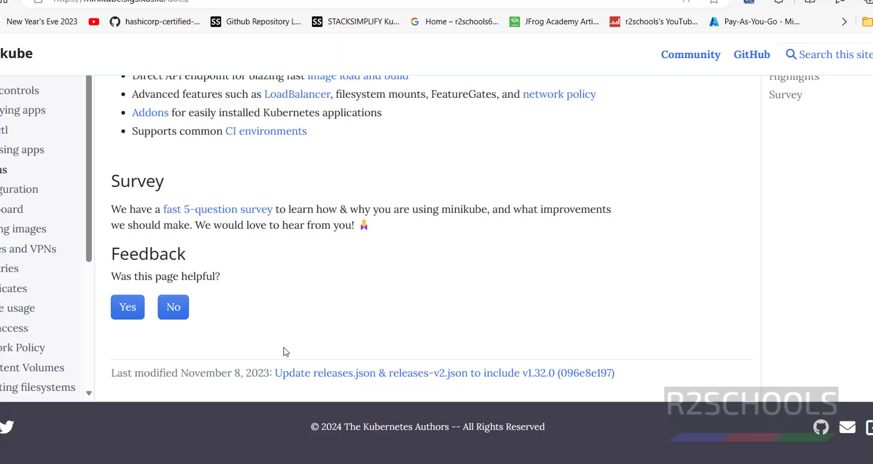
scroll(281, 290, "down", 10)
scroll(280, 290, "down", 3)
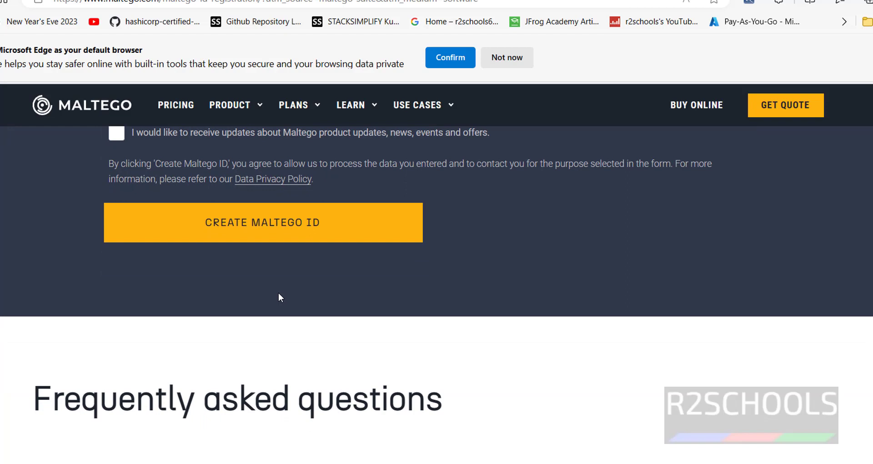
scroll(278, 293, "up", 1)
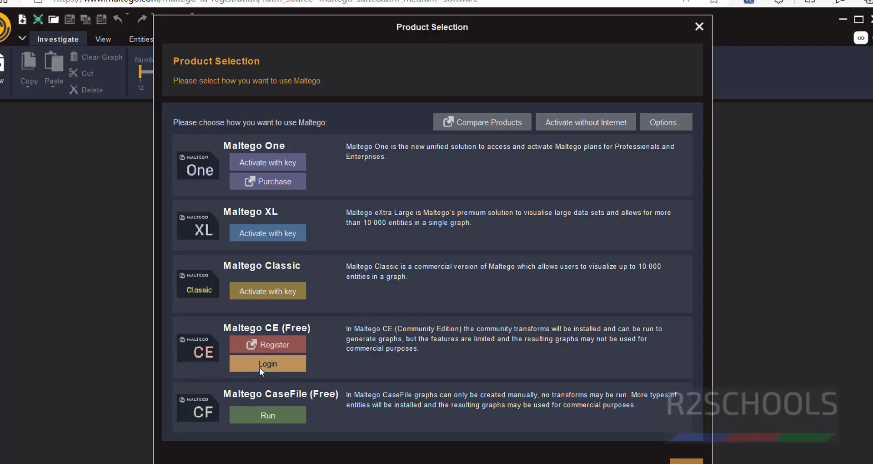
- Choose the free Community Edition login and accept the licence agreement to reach Login Link Options
left_click(268, 364)
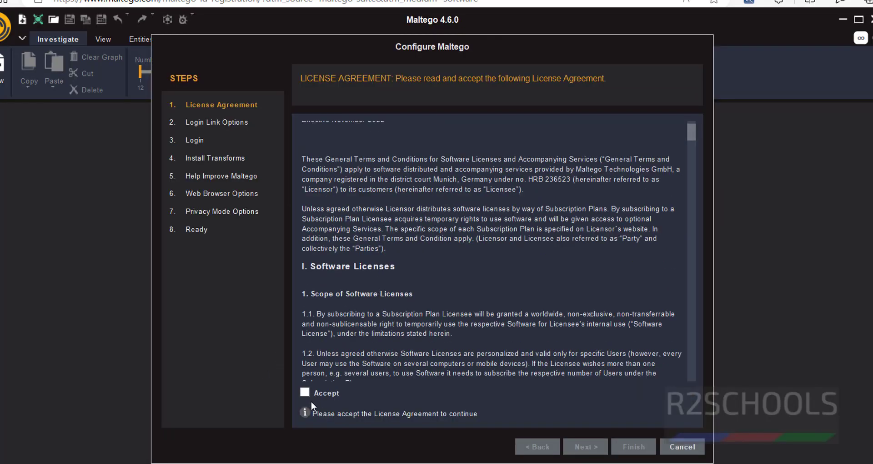
left_click(305, 393)
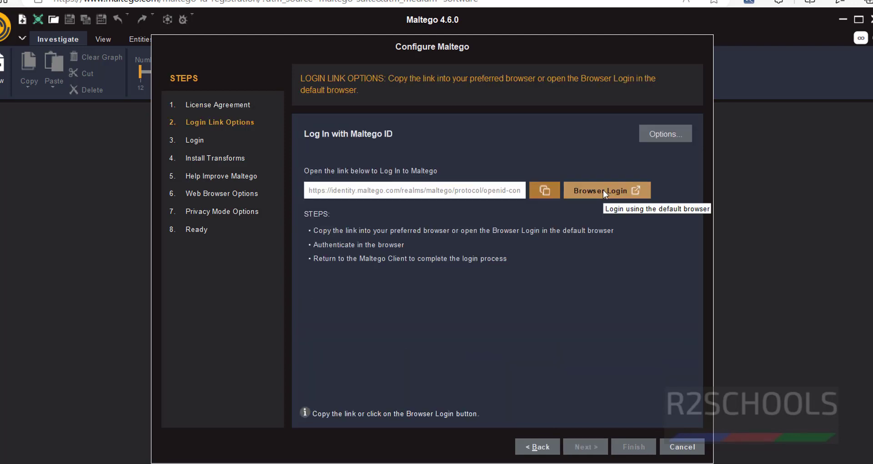
- Copy the Maltego ID login link and load it in a Chrome browser tab
left_click(544, 190)
left_click(586, 447)
key("alt+Tab")
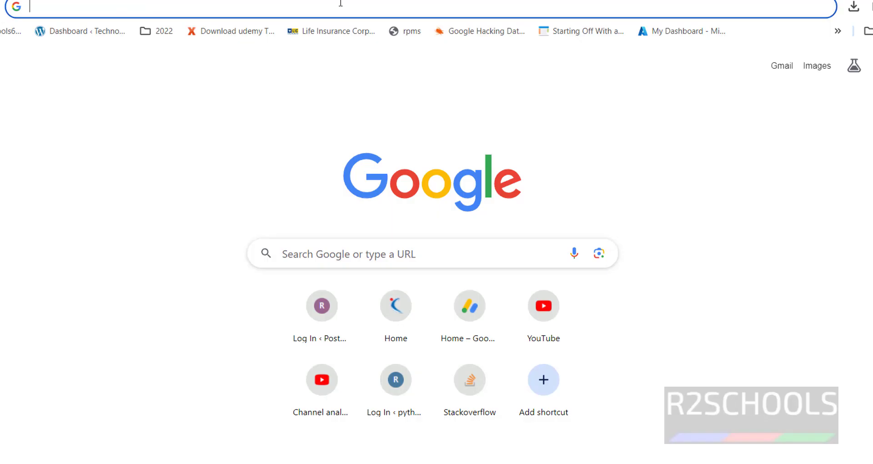
key("ctrl+v")
key("Return")
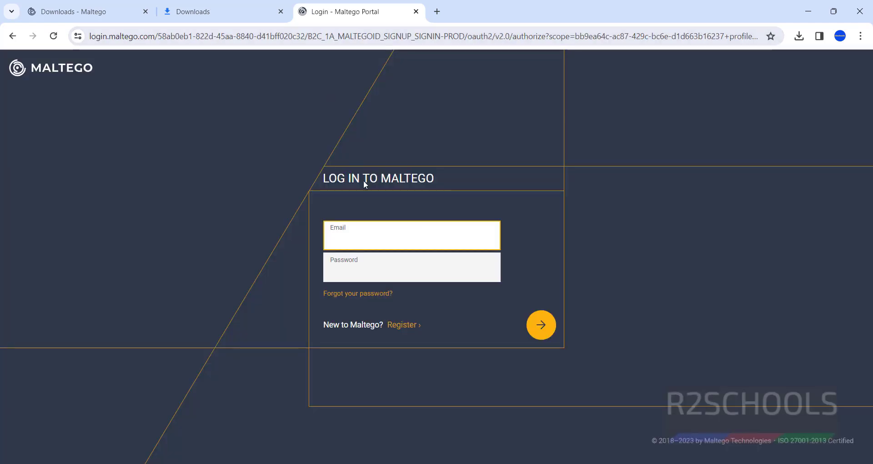
- Sign in with the saved account email and password, and decline two-factor authentication
left_click(373, 243)
left_click(395, 270)
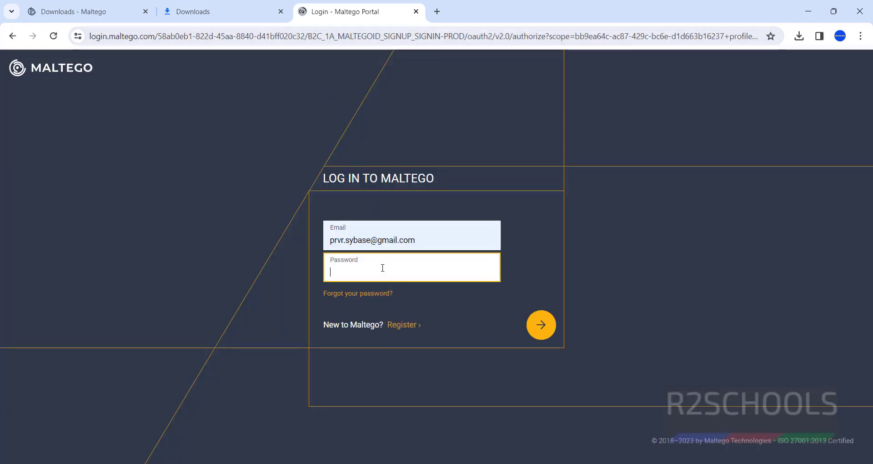
type("password123")
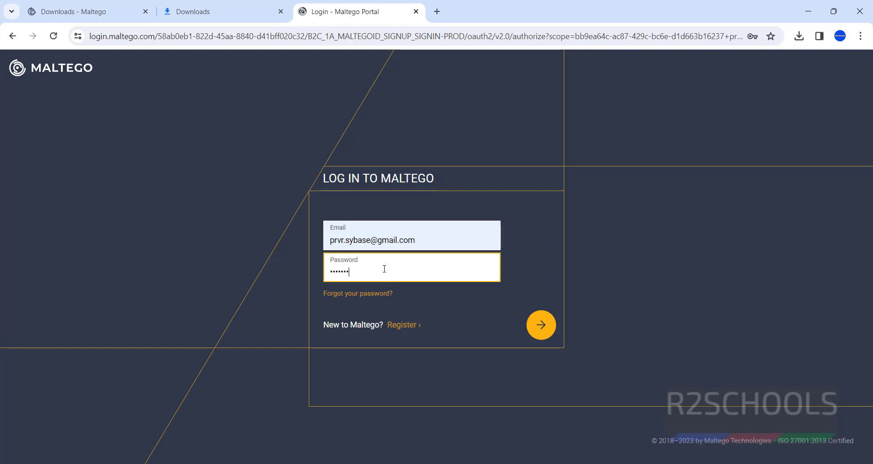
type("!")
key("Return")
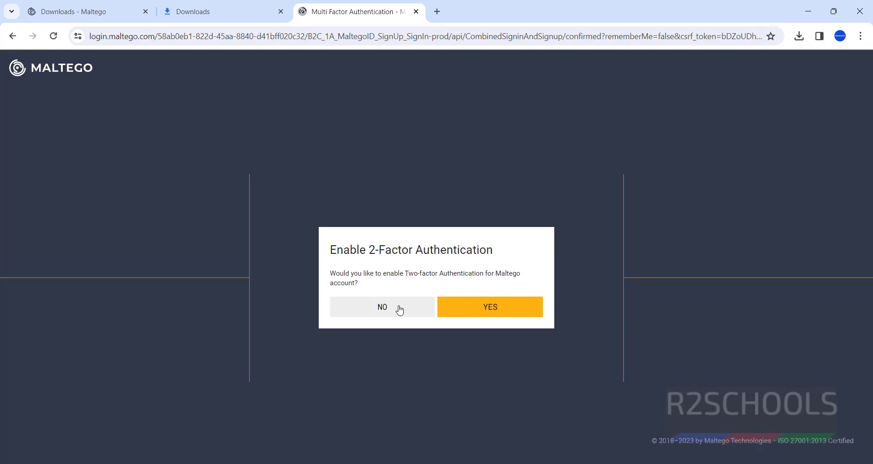
left_click(399, 309)
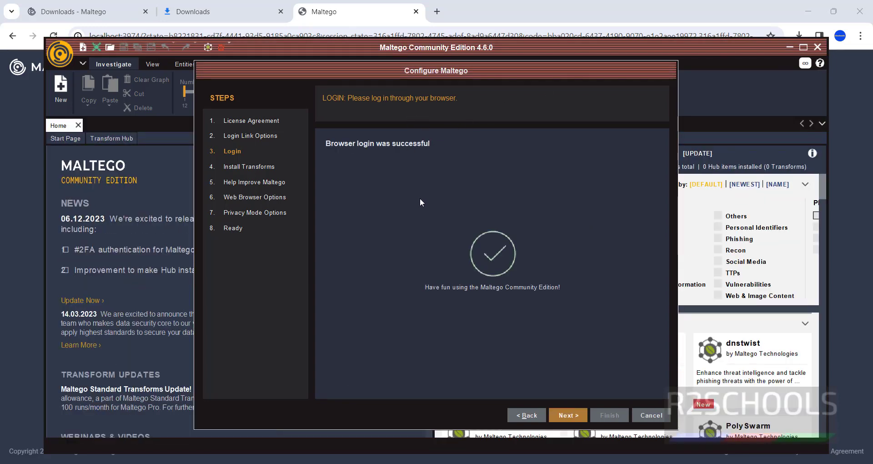
- Install the transforms (155 transforms, 185 entities) and continue to Help Improve Maltego
left_click(561, 415)
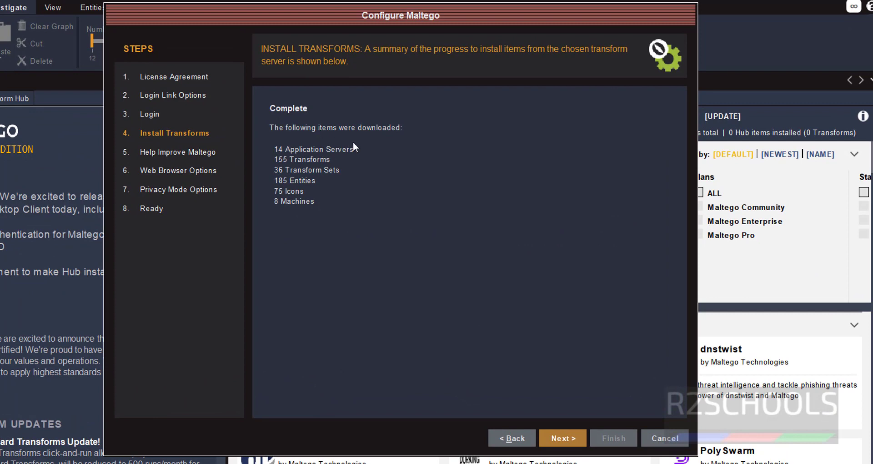
left_click(564, 438)
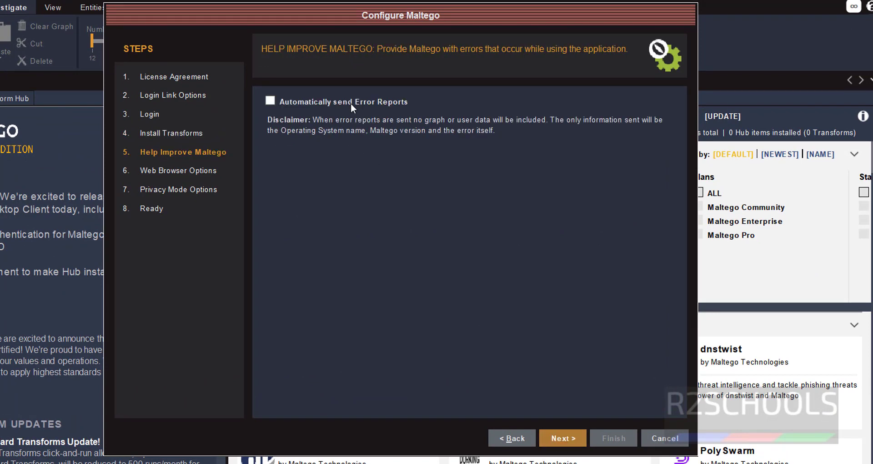
- Leave error reporting off and keep the Default web browser
left_click(570, 438)
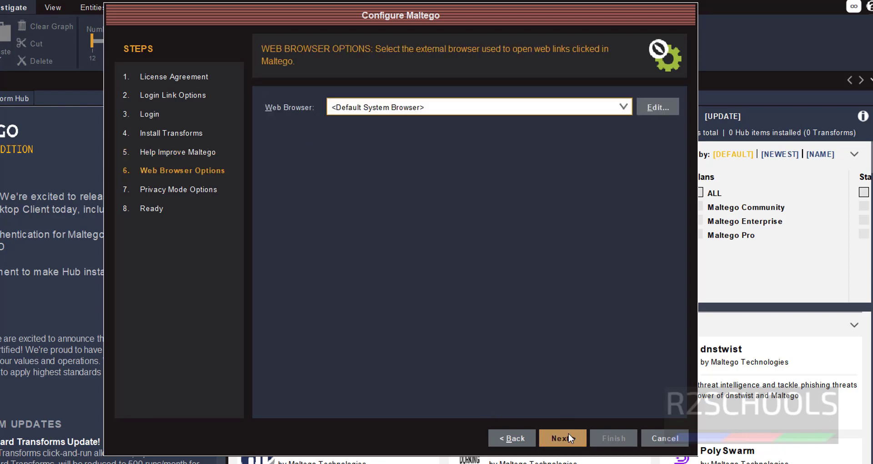
left_click(624, 108)
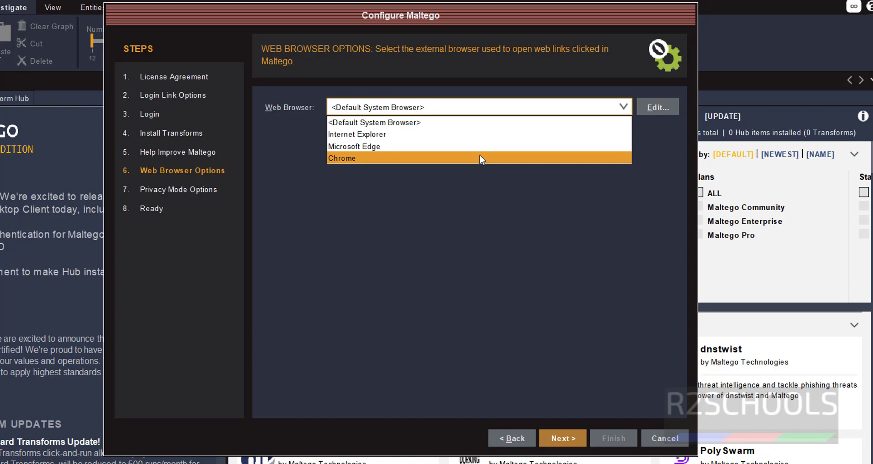
left_click(467, 216)
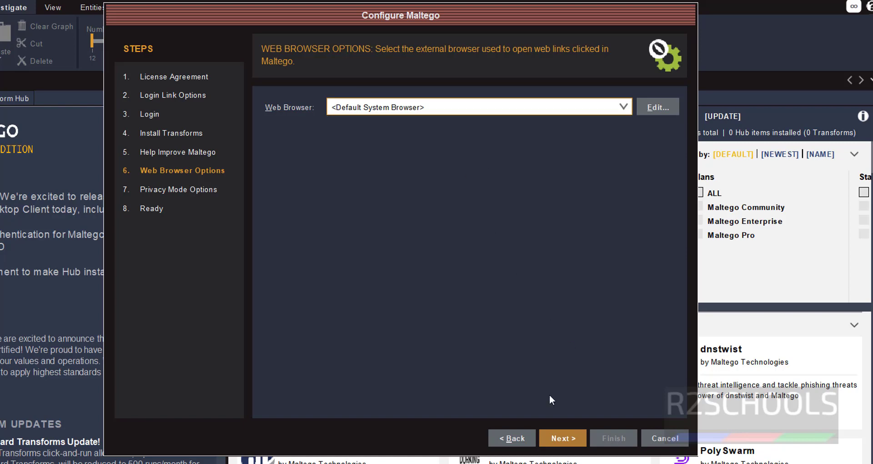
- Keep Normal privacy mode and finish the wizard with 'Open a blank graph' selected
left_click(551, 438)
left_click(415, 110)
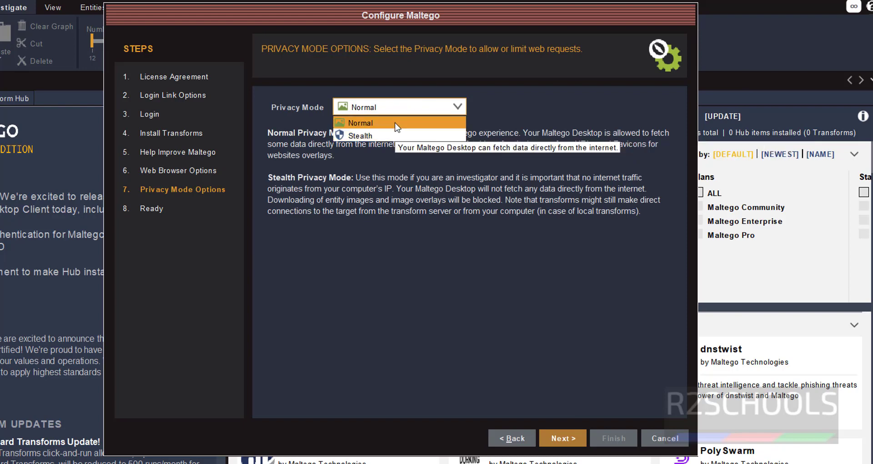
left_click(407, 241)
left_click(552, 438)
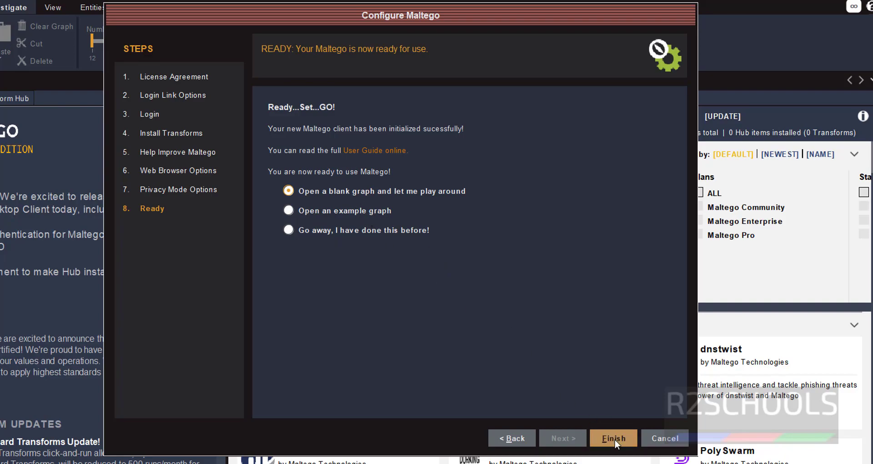
left_click(602, 436)
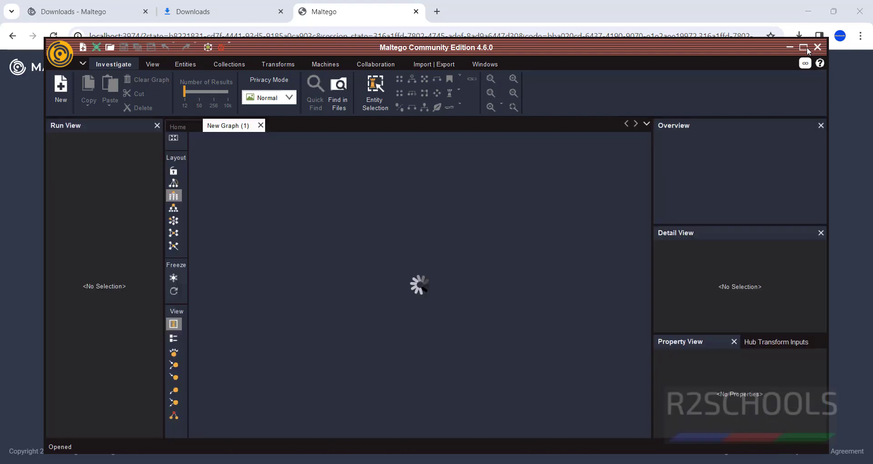
- Maximize the Maltego window and acknowledge the Privacy Policy Notice
left_click(804, 48)
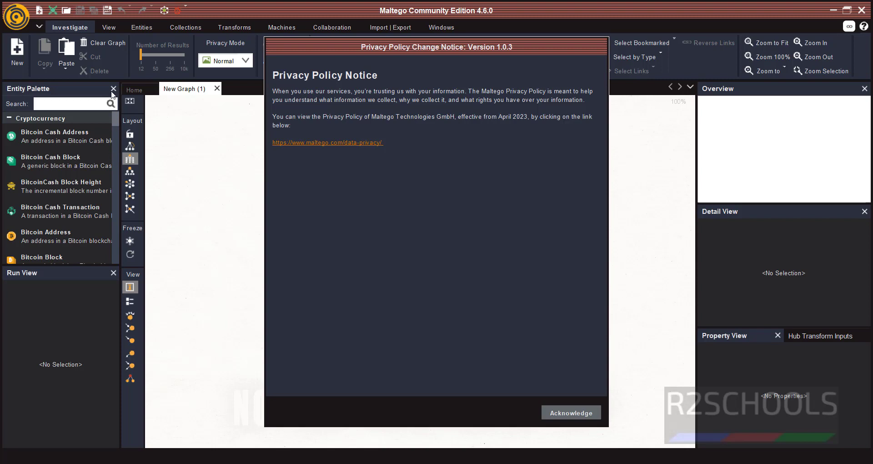
left_click(571, 413)
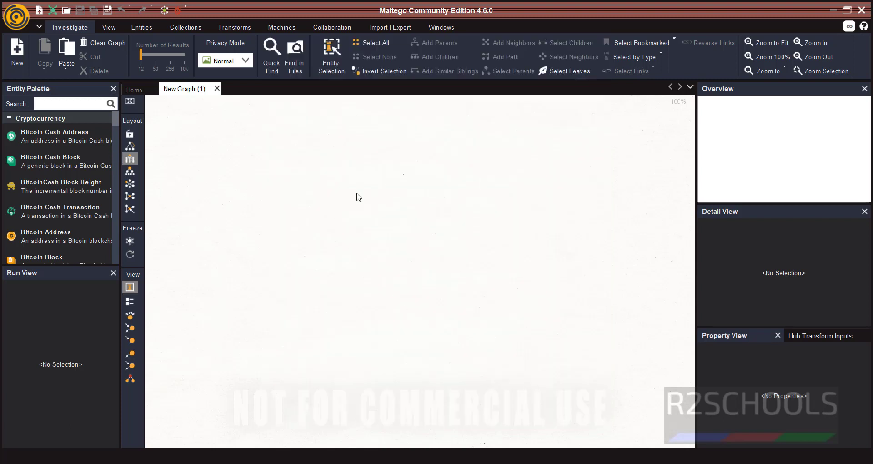
- Browse the Entity Palette categories, from Cryptocurrency through Wikimedia, expanding and collapsing each
left_click(8, 118)
left_click(8, 142)
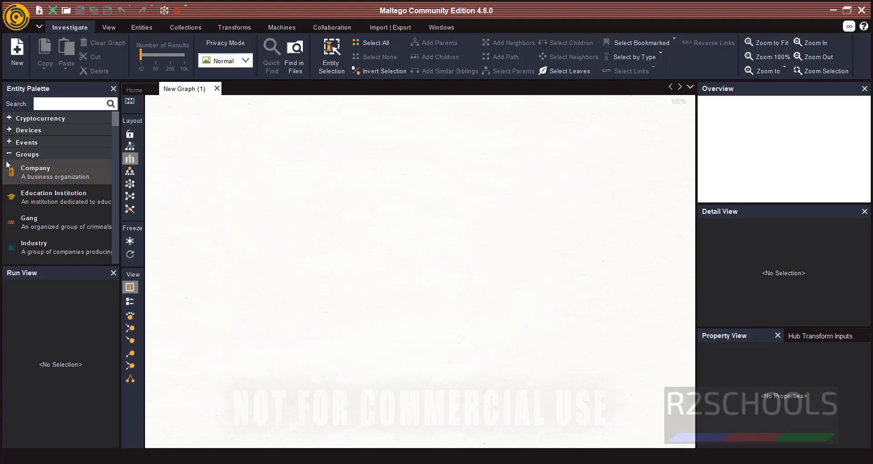
left_click(9, 154)
left_click(7, 166)
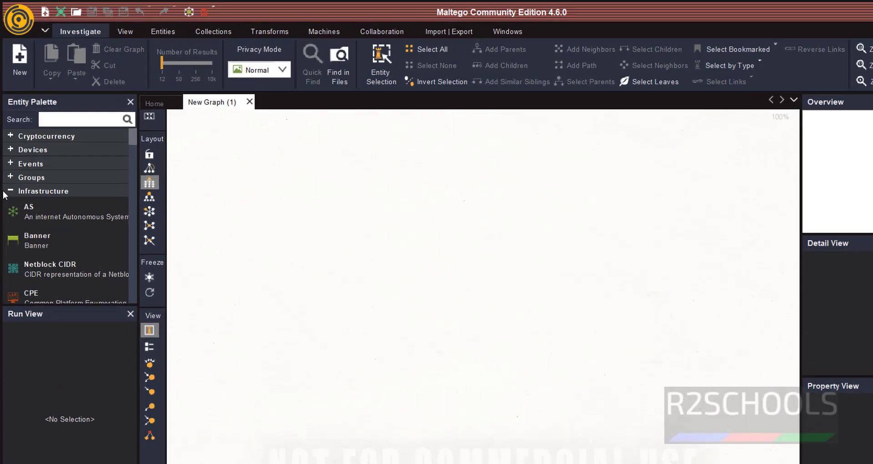
left_click(5, 191)
left_click(8, 204)
left_click(8, 203)
left_click(9, 220)
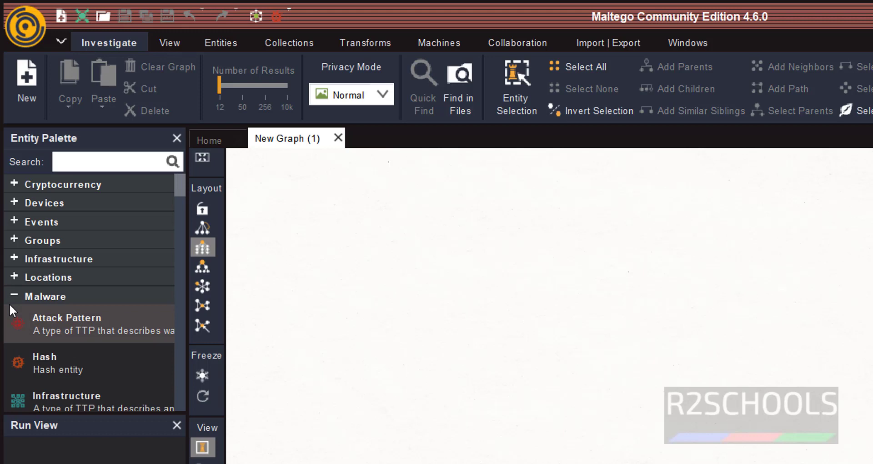
left_click(10, 298)
left_click(12, 315)
left_click(11, 314)
left_click(10, 333)
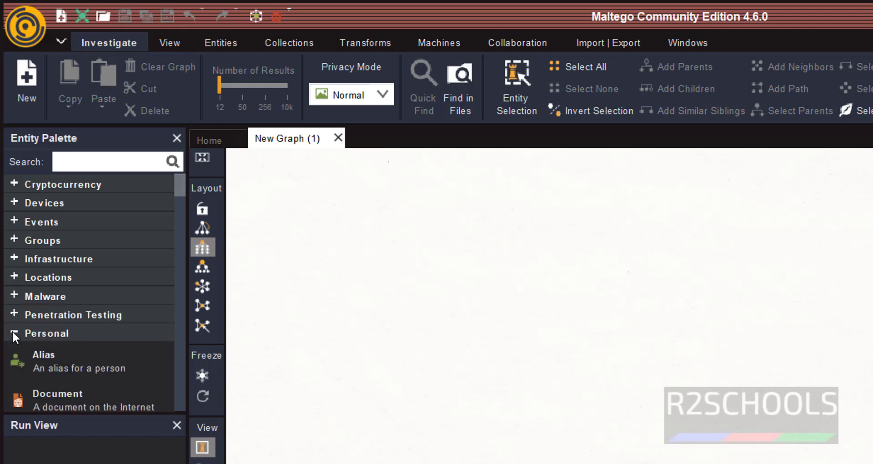
left_click(12, 333)
left_click(14, 352)
left_click(17, 351)
left_click(16, 371)
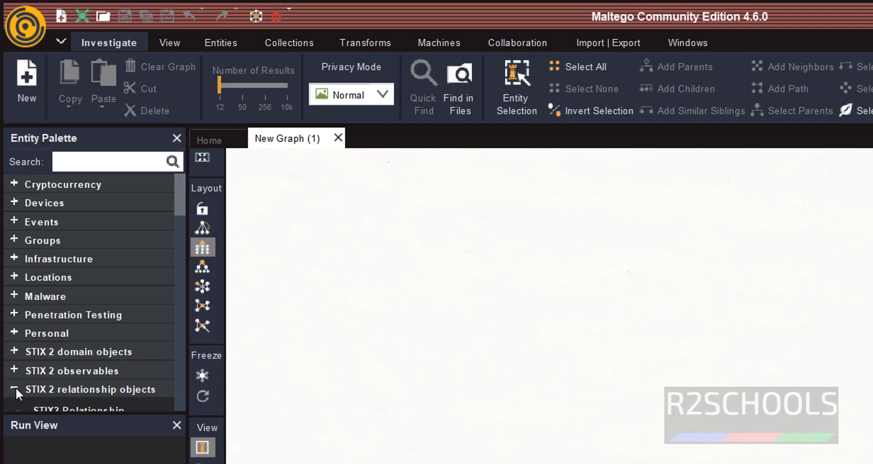
left_click(15, 386)
left_click(14, 407)
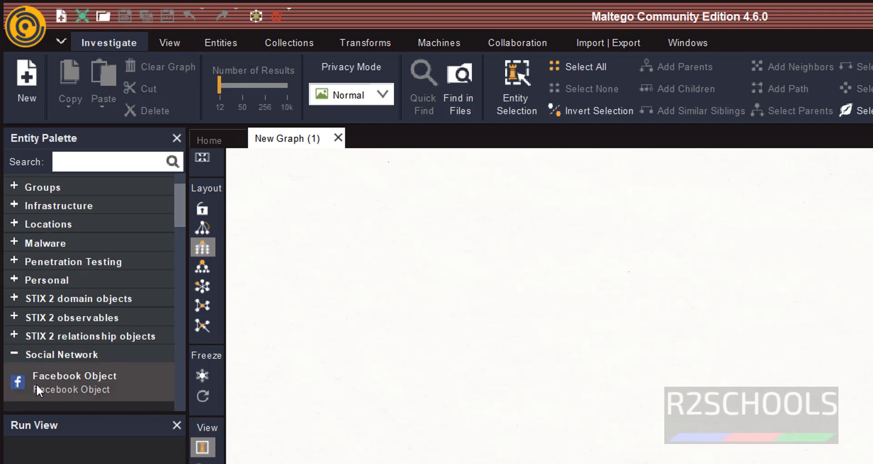
left_click(18, 355)
left_click(15, 372)
left_click(13, 363)
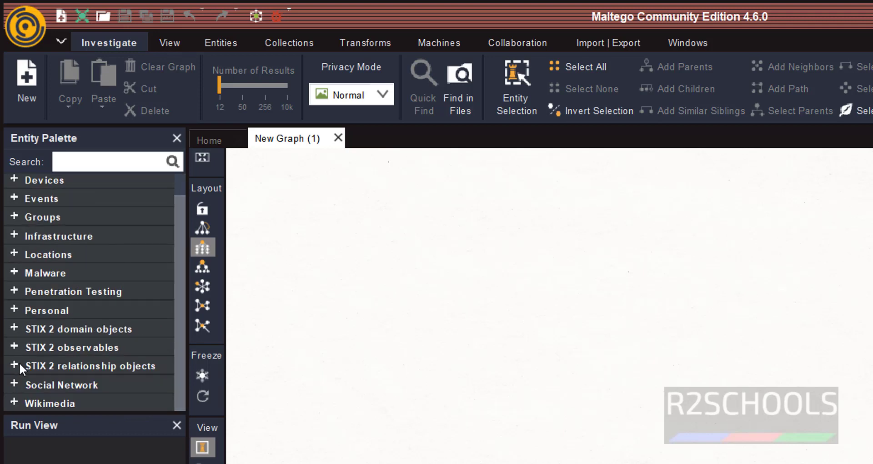
- Expand the Infrastructure category and scroll until the Domain entity is visible
scroll(95, 319, "up", 2)
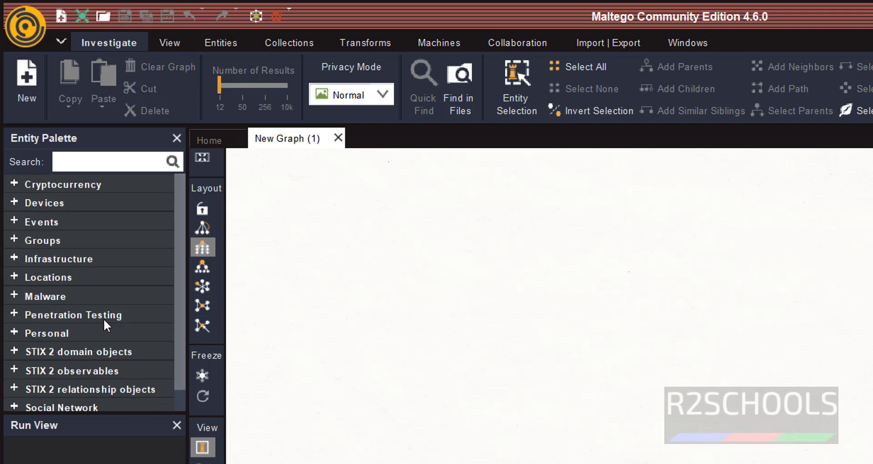
left_click(14, 257)
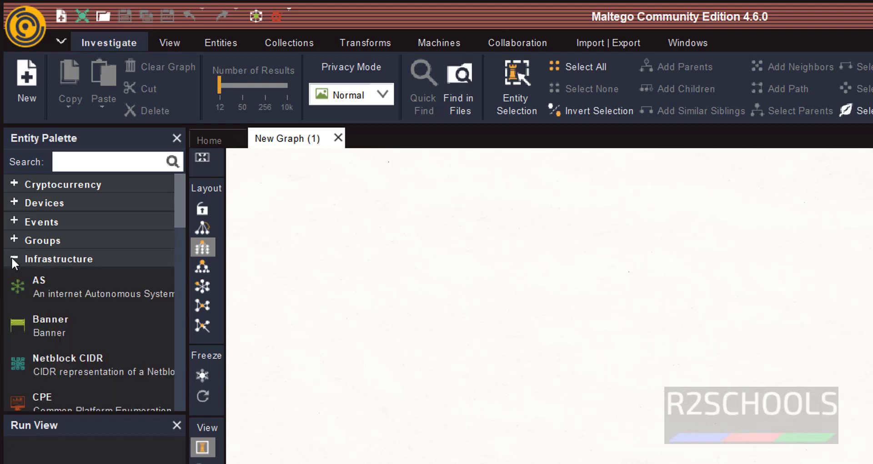
scroll(27, 333, "down", 2)
scroll(27, 333, "down", 2)
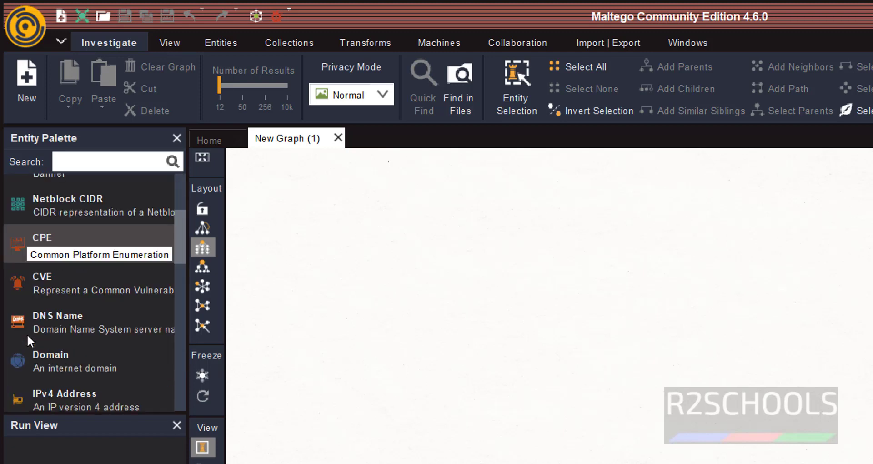
- Place a maltego.com Domain on the graph and run To DNS Name (interesting), adding six DNS names
left_click_drag(64, 360, 517, 331)
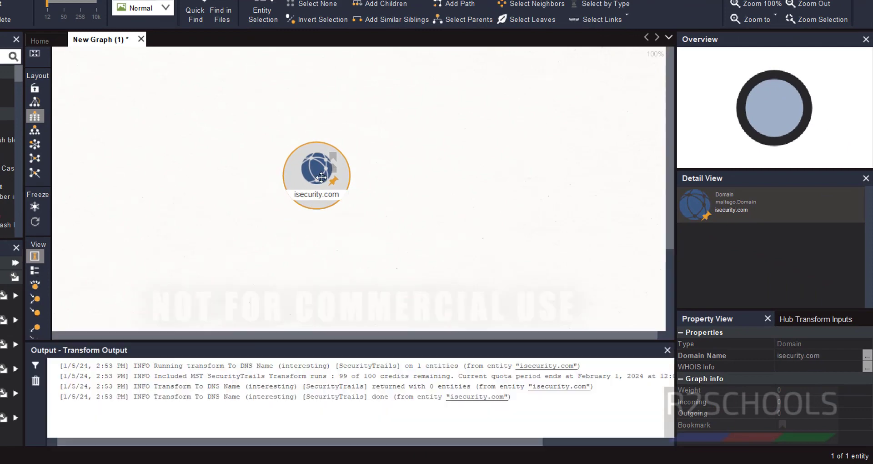
right_click(299, 188)
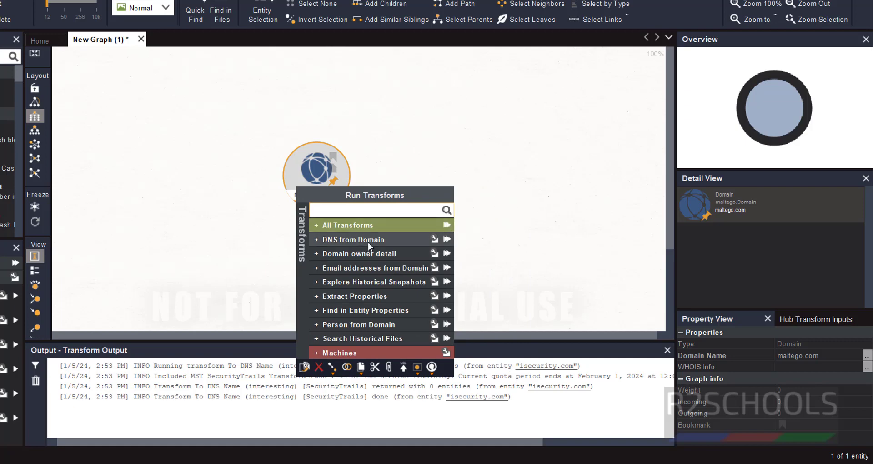
left_click(393, 242)
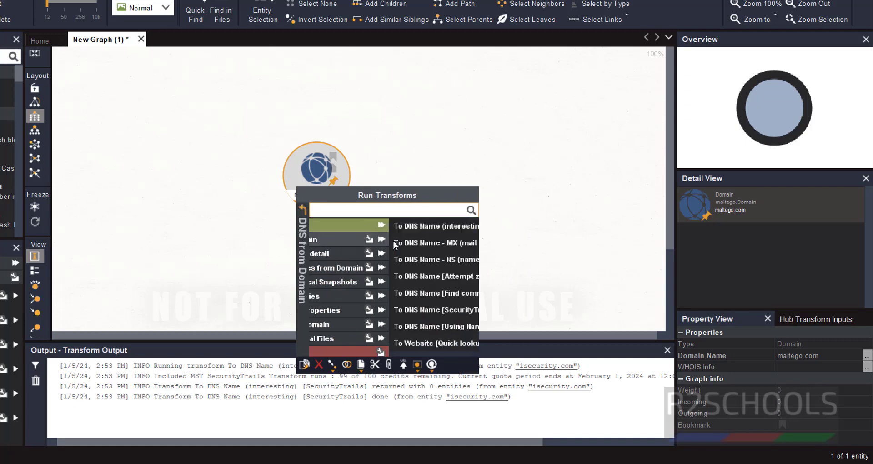
left_click(394, 226)
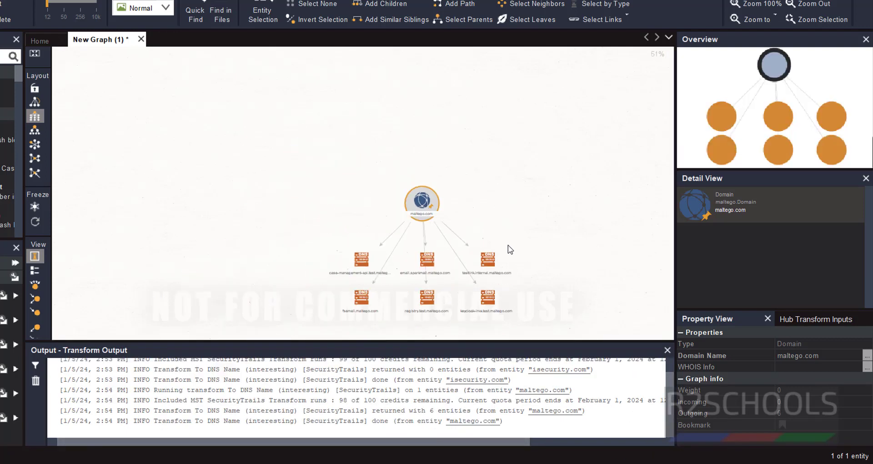
- Run Domain owner detail > To Email address [From whois info] on maltego.com
right_click(427, 209)
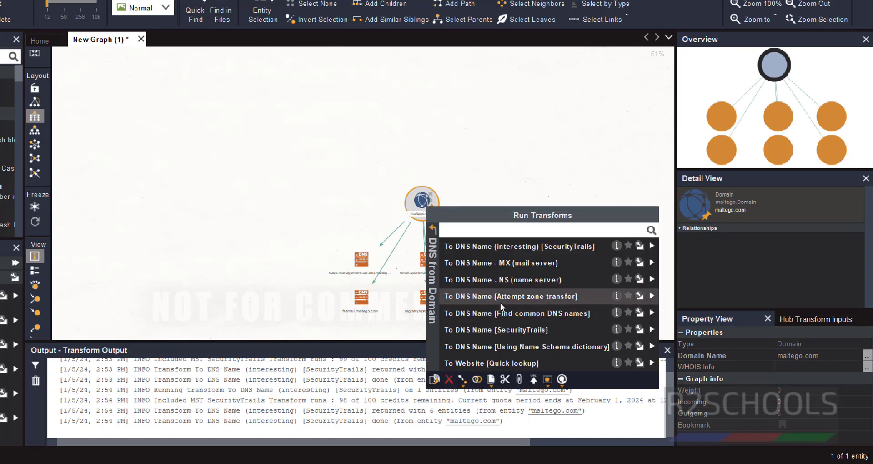
left_click(431, 229)
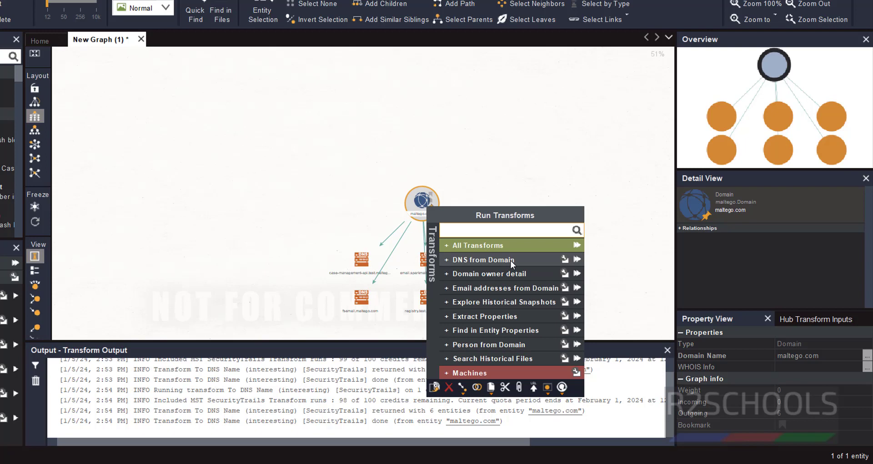
left_click(445, 274)
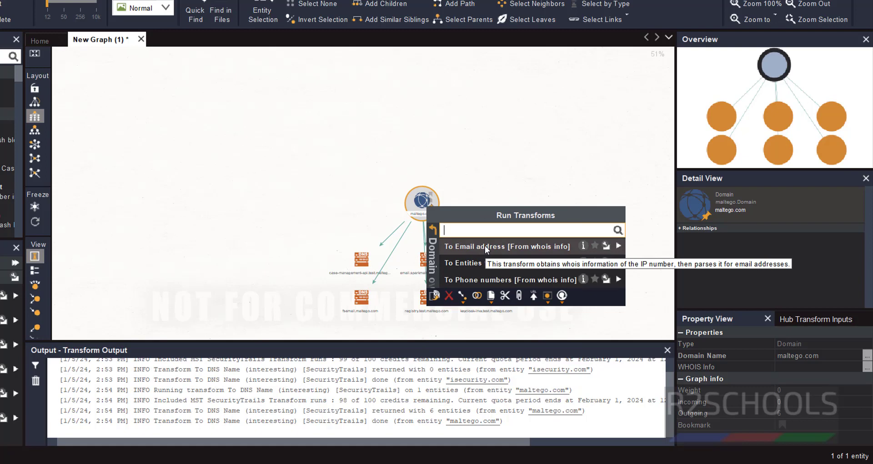
left_click(485, 246)
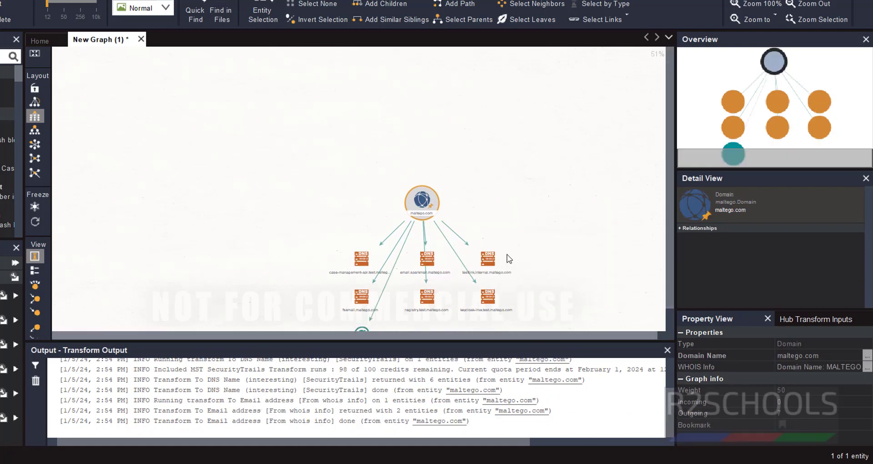
- Inspect the new Email Address entity and the registry.test.maltego.com DNS entity
left_click(403, 300)
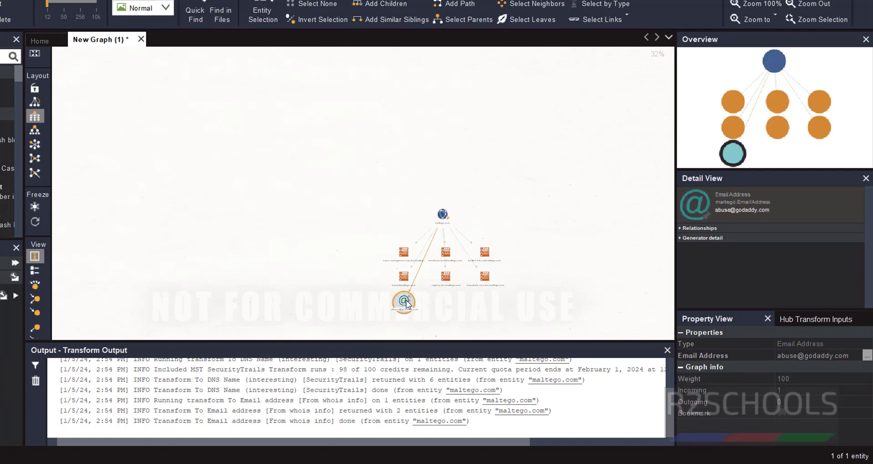
left_click(446, 275)
scroll(451, 277, "up", 4)
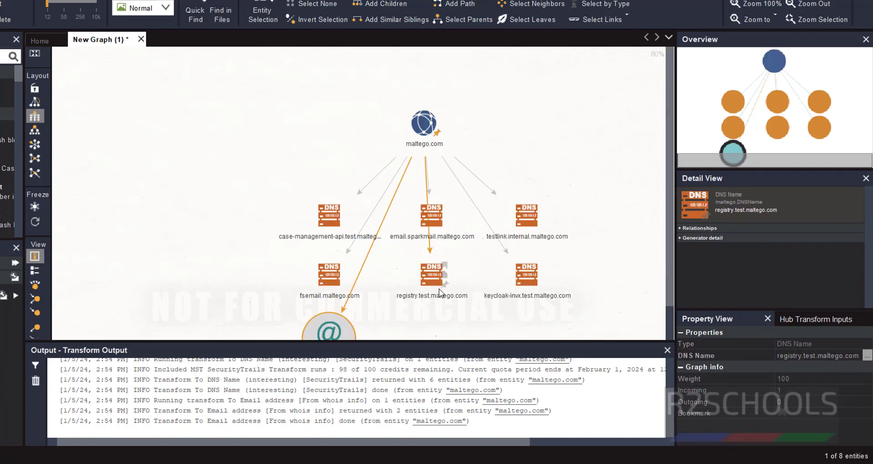
left_click(328, 331)
scroll(391, 309, "up", 1)
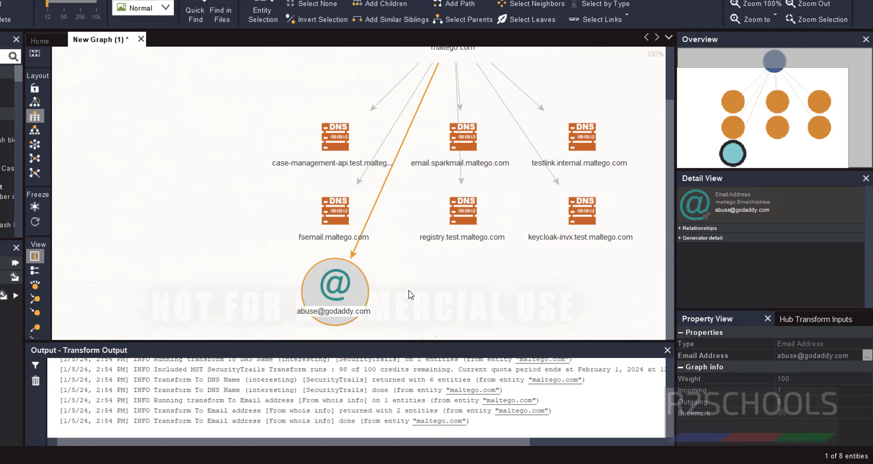
scroll(408, 294, "up", 1)
scroll(262, 235, "down", 6)
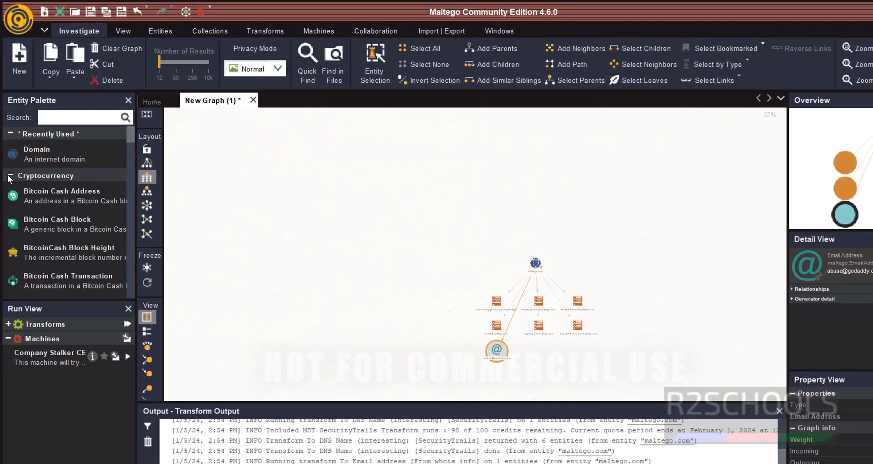
- Collapse the palette groups Cryptocurrency through Penetration Testing and nudge the maltego.com node upward
left_click(10, 176)
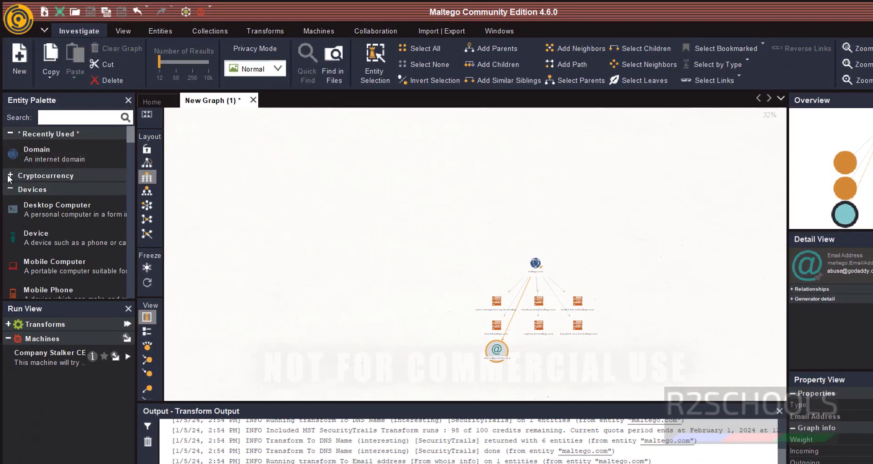
left_click(9, 189)
left_click(9, 203)
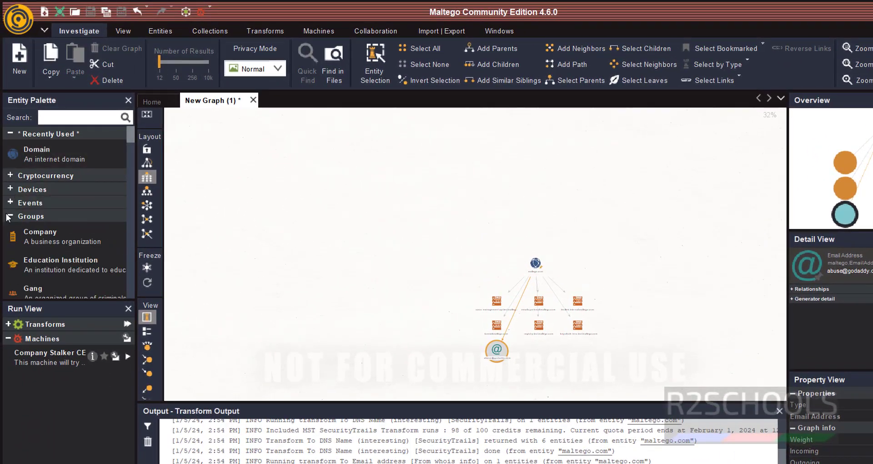
left_click(9, 217)
left_click(9, 229)
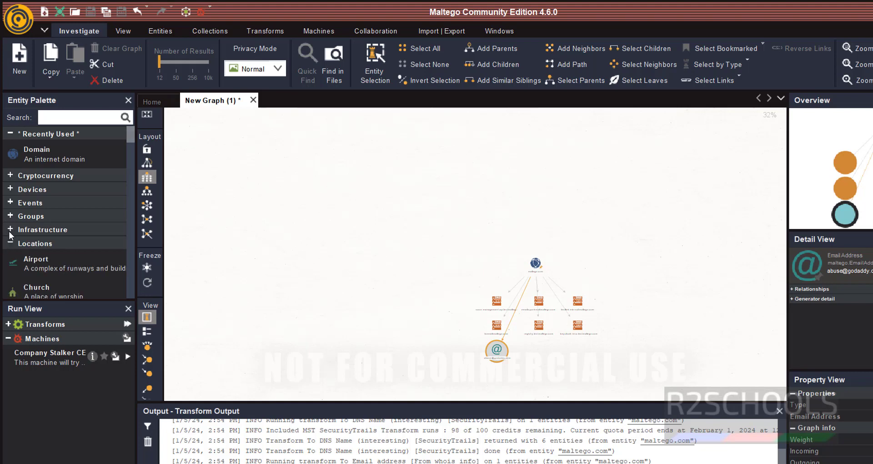
left_click(9, 243)
left_click(10, 256)
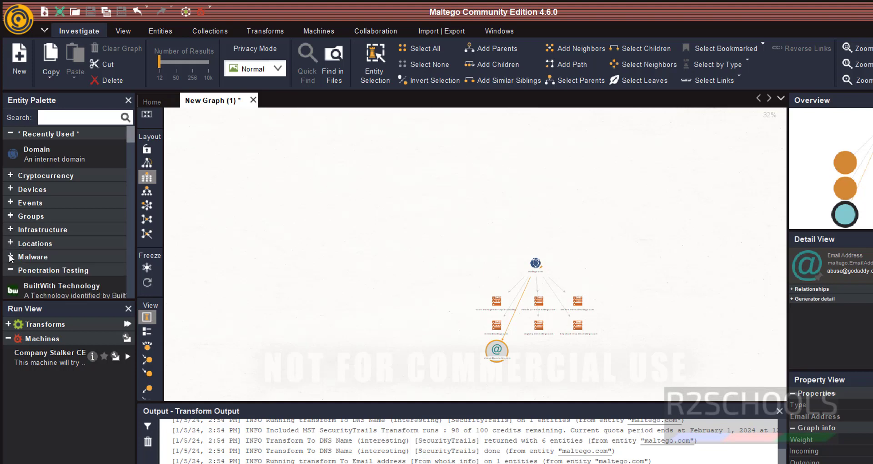
left_click(11, 271)
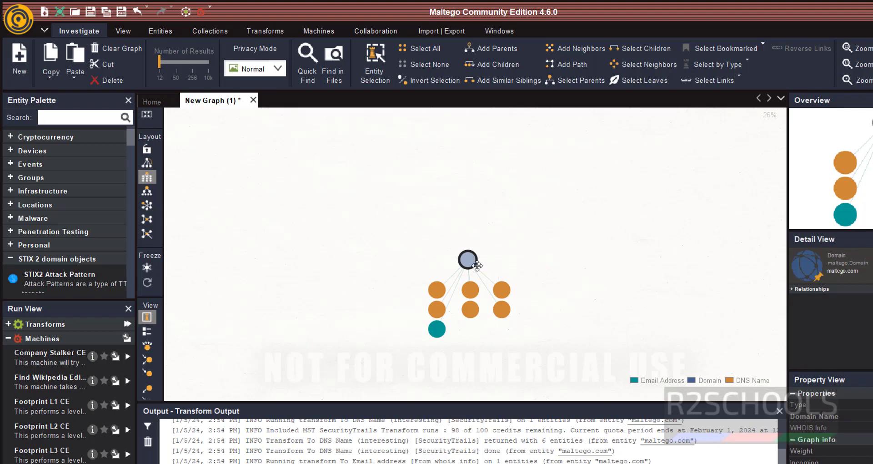
left_click_drag(470, 261, 460, 231)
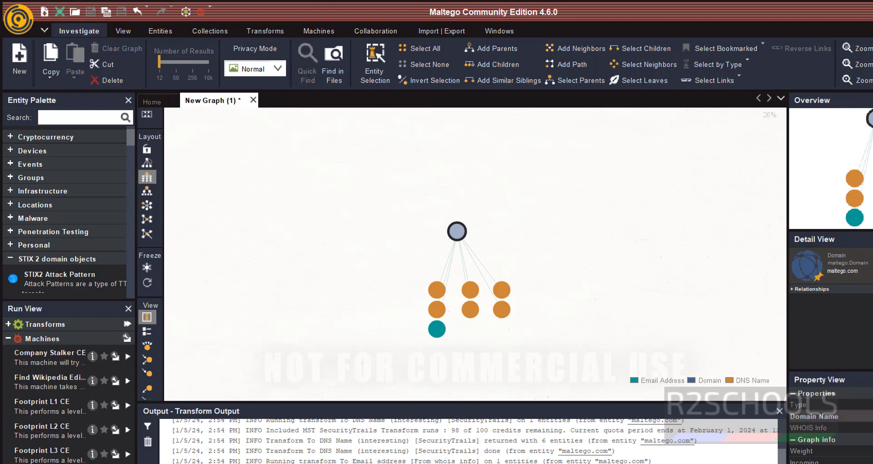
- Close New Graph (1) without saving and scroll through the Transform Hub list
left_click(253, 100)
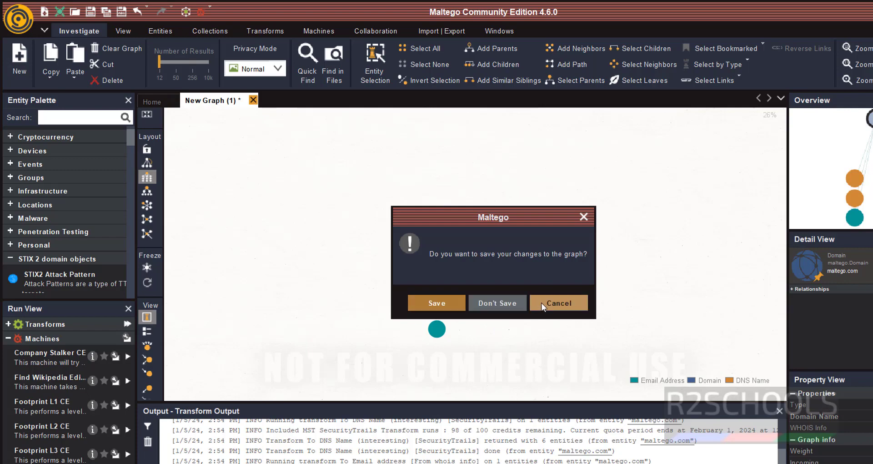
left_click(559, 303)
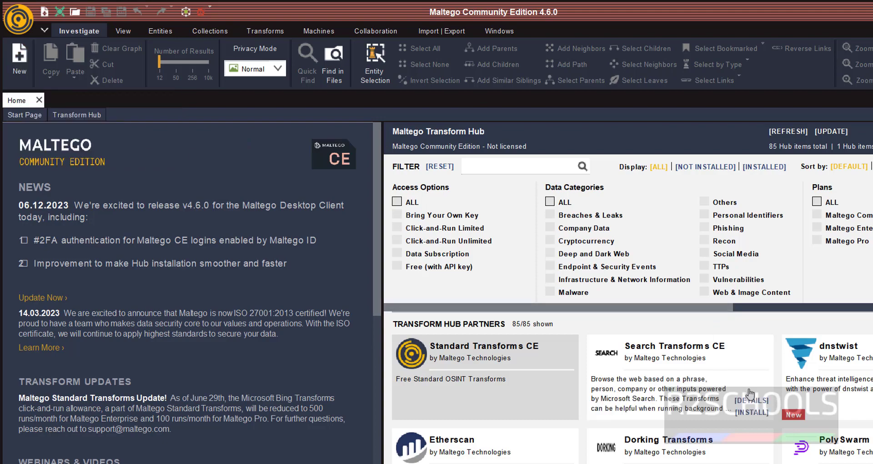
scroll(750, 391, "down", 4)
scroll(749, 391, "down", 13)
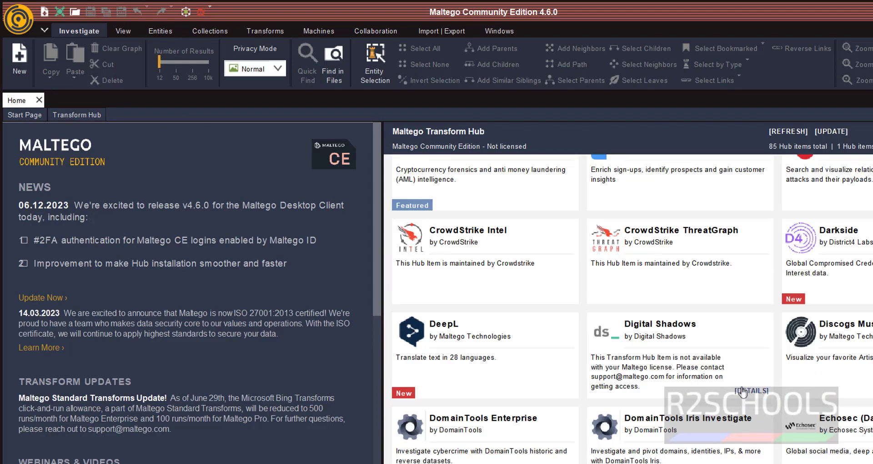
scroll(743, 395, "down", 4)
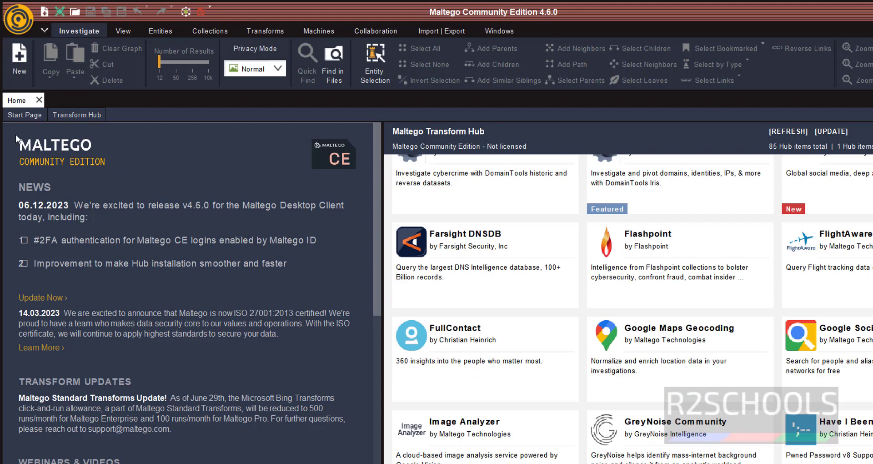
- Open a blank New Graph (1) alongside the Home tab from the Investigate ribbon
left_click(19, 57)
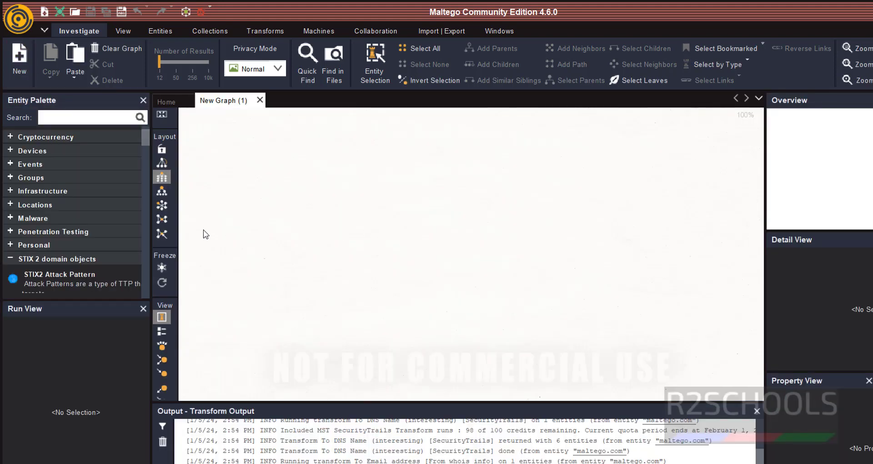